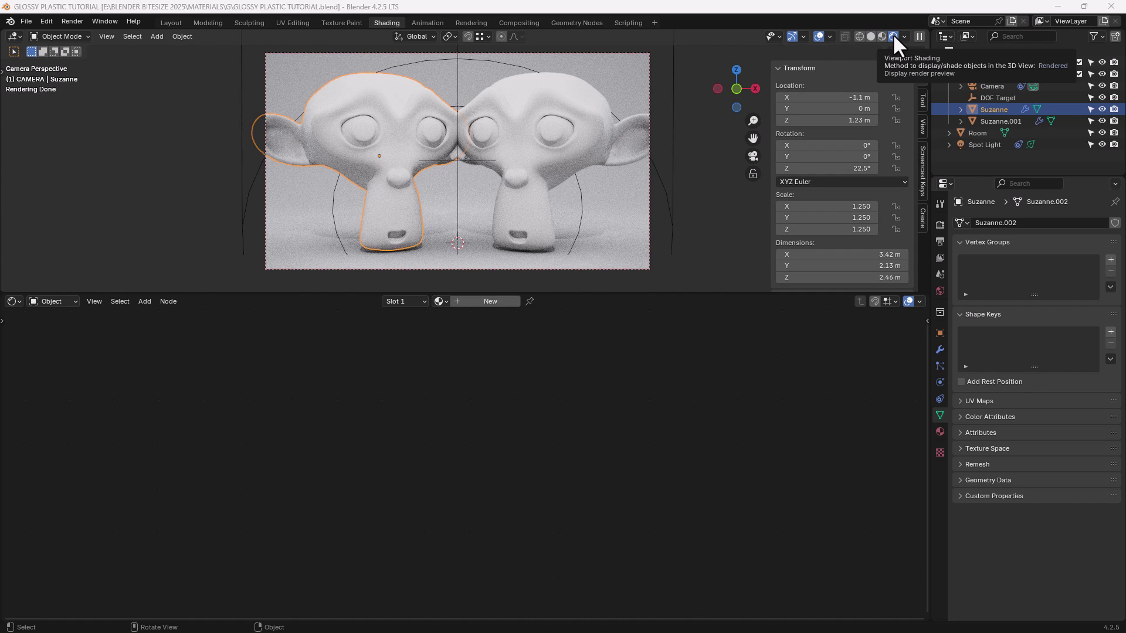
Create a new material for the selected Suzanne monkey head and delete its Principled BSDF node.
left_click(940, 225)
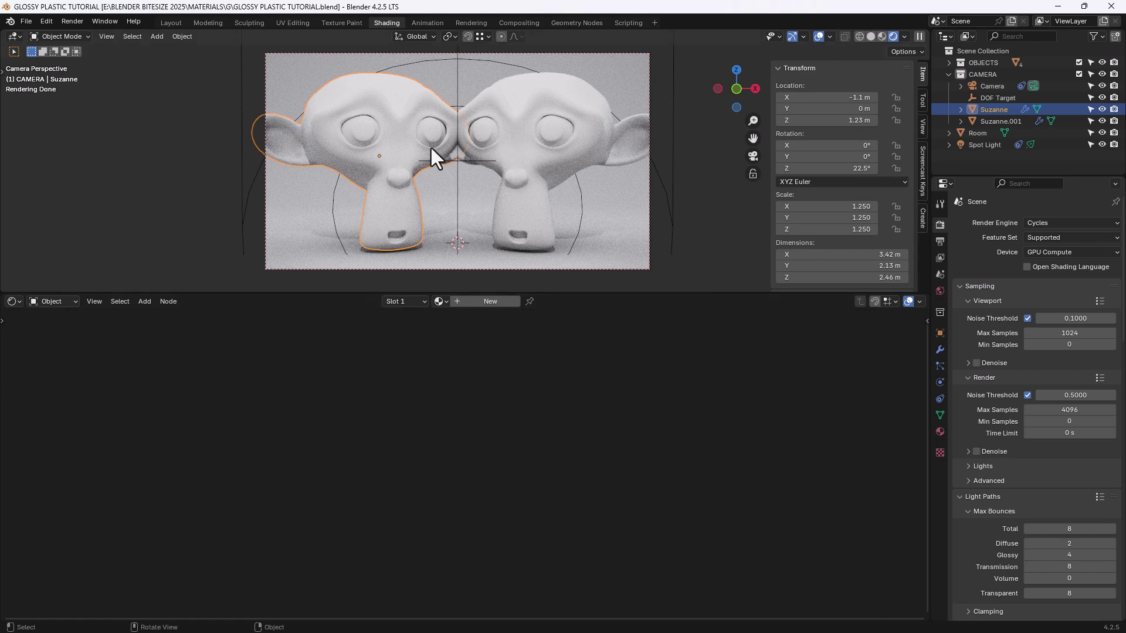
left_click(478, 301)
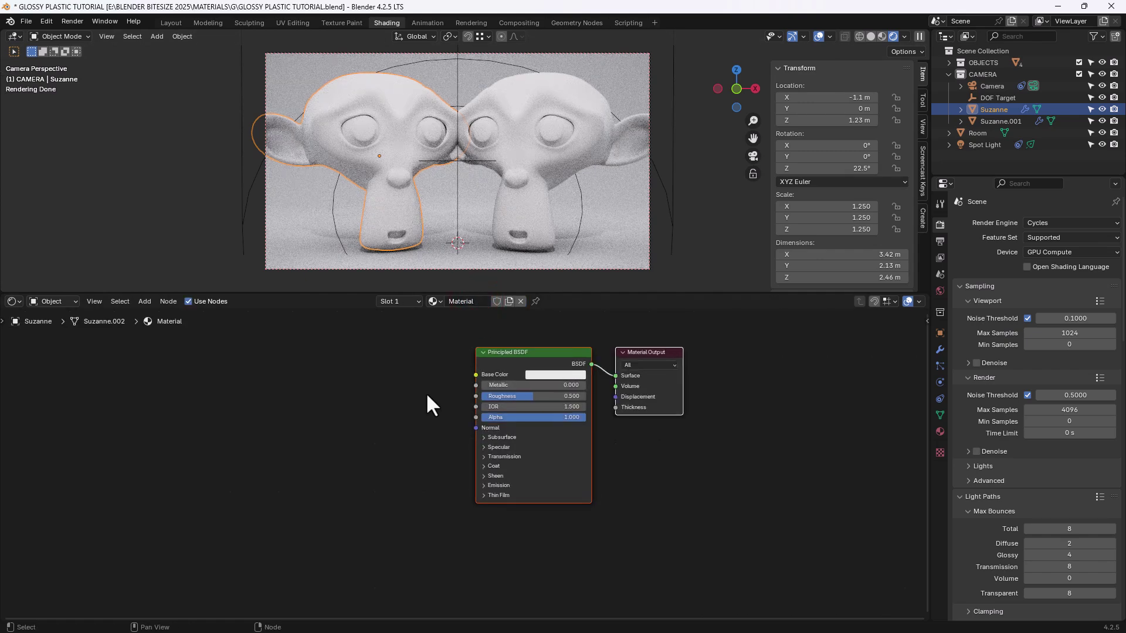
left_click(428, 378)
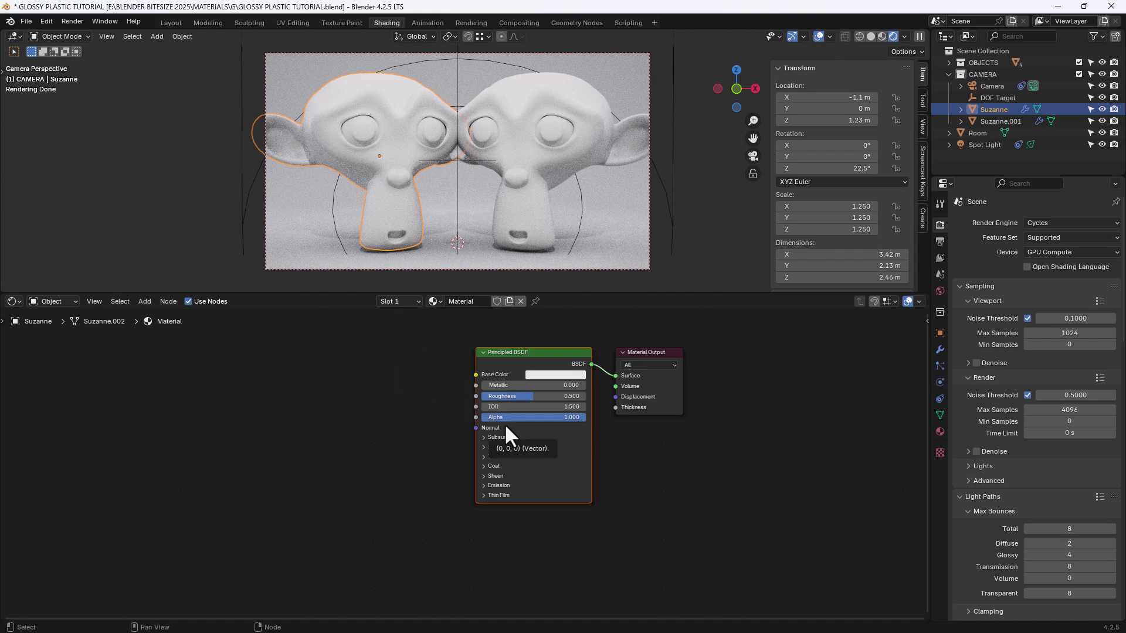
key("Delete")
Add a Diffuse BSDF node and place it well to the left of the Material Output node.
key("shift+a")
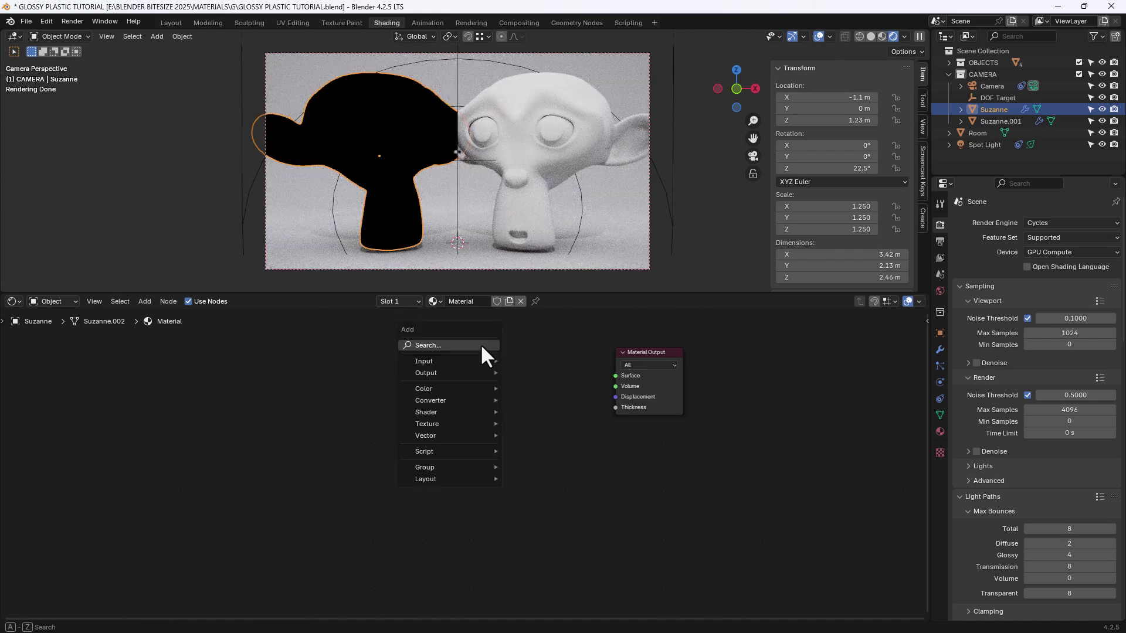
left_click(480, 343)
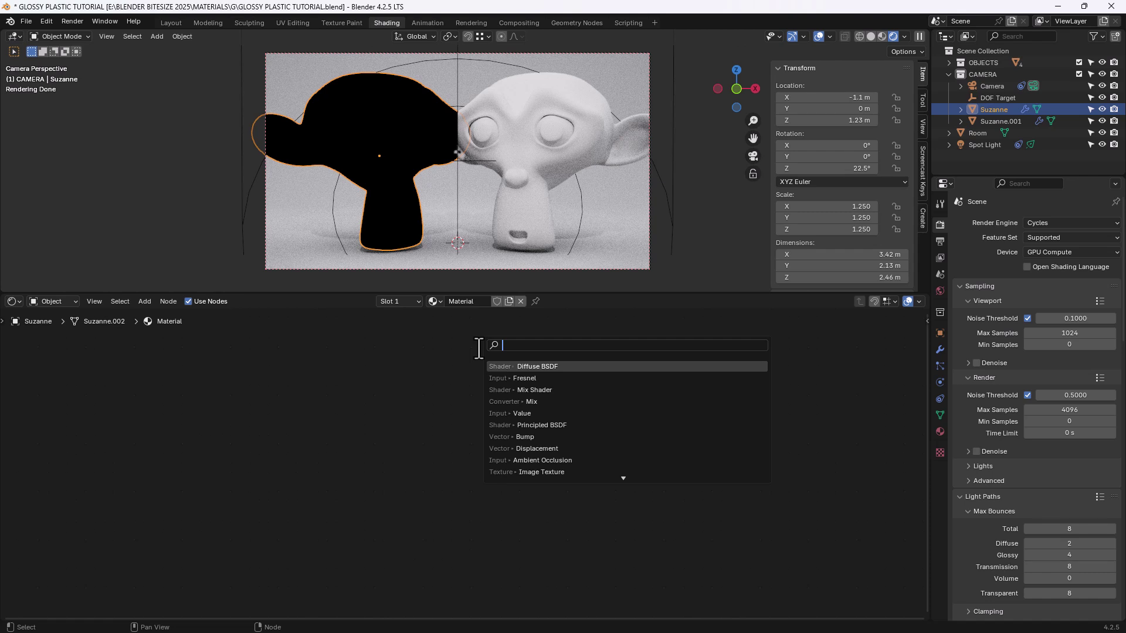
type("diffuse")
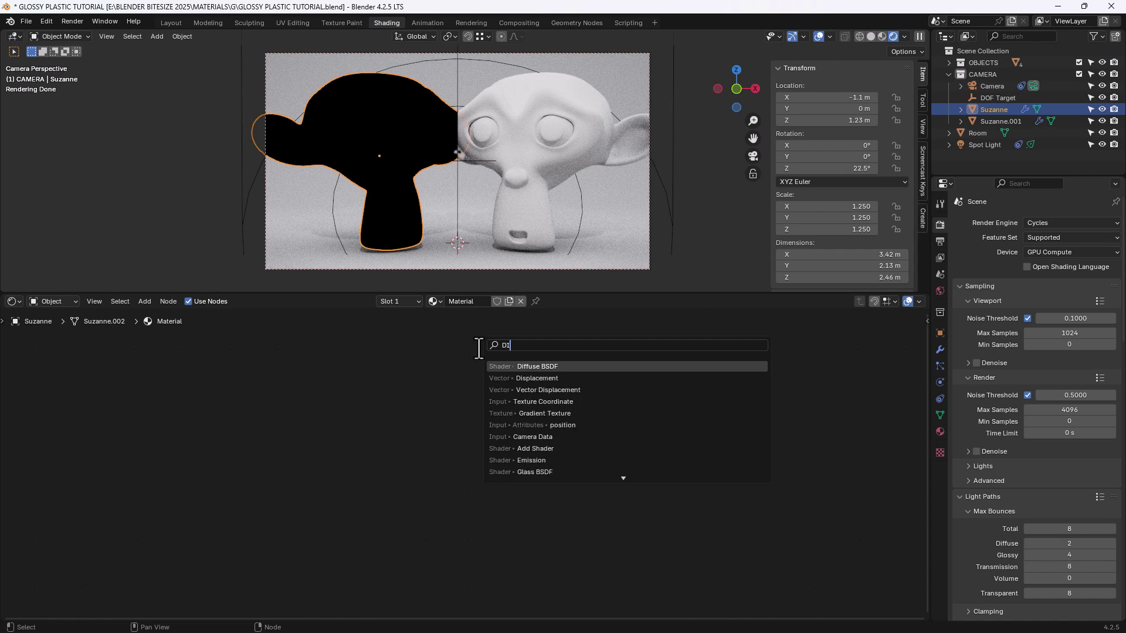
key("Return")
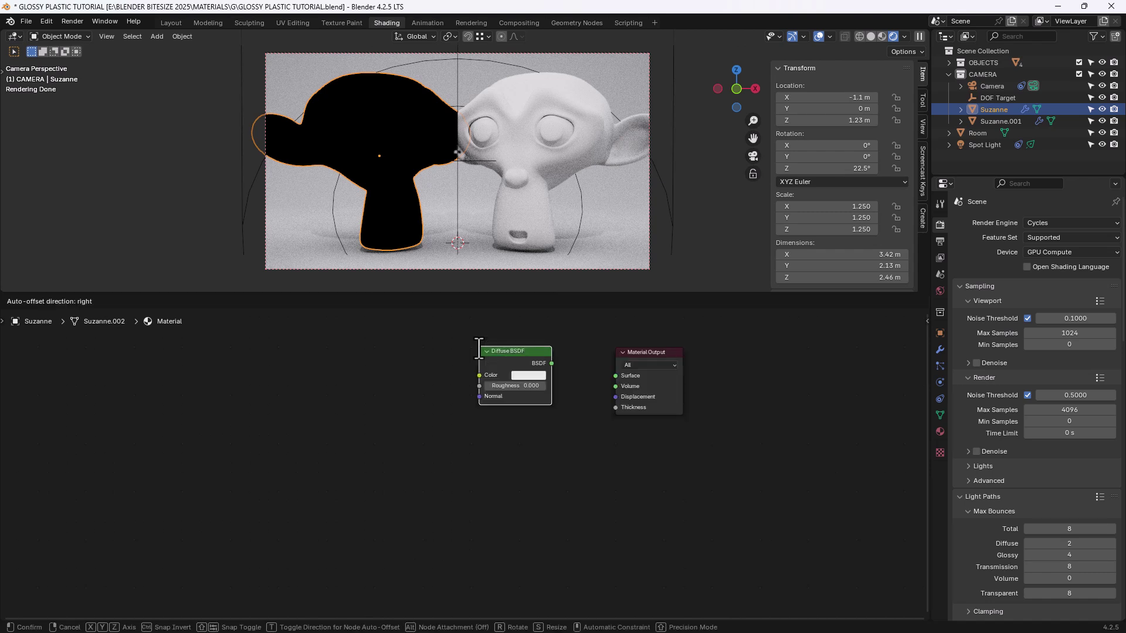
left_click(339, 347)
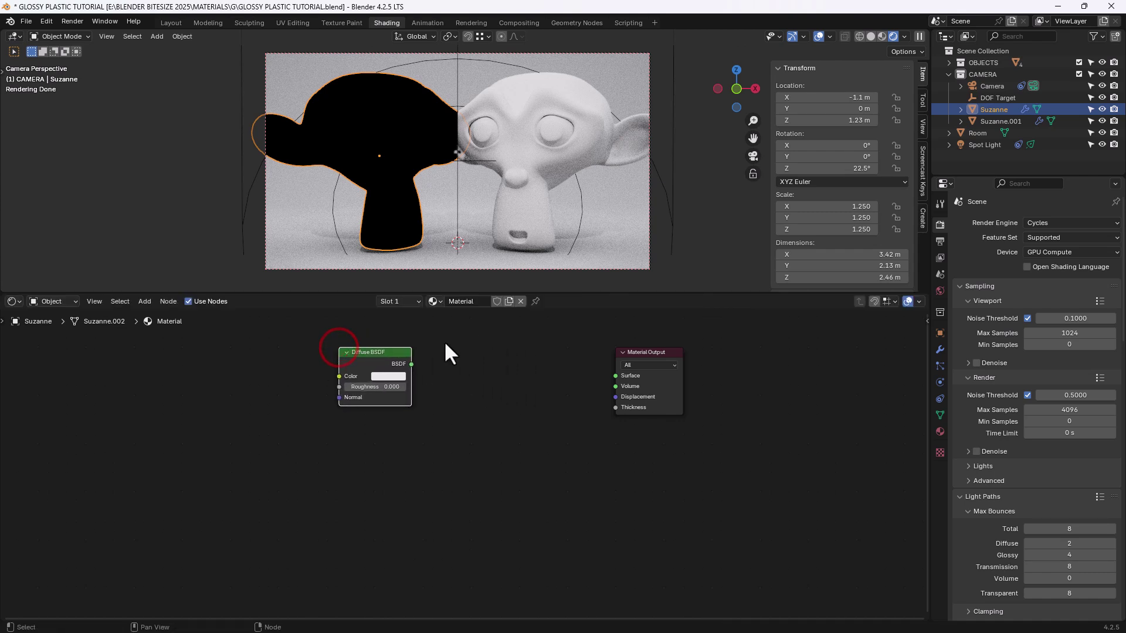
Set the Diffuse BSDF's colour to bright red and its roughness to 0.001.
scroll(428, 389, "up", 1)
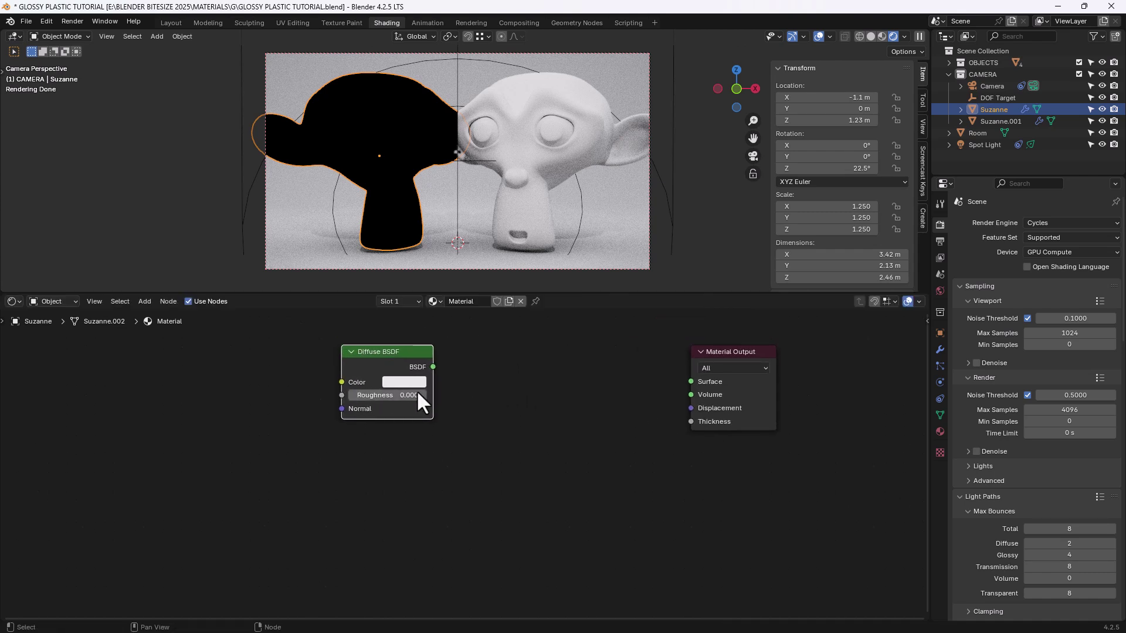
left_click(408, 382)
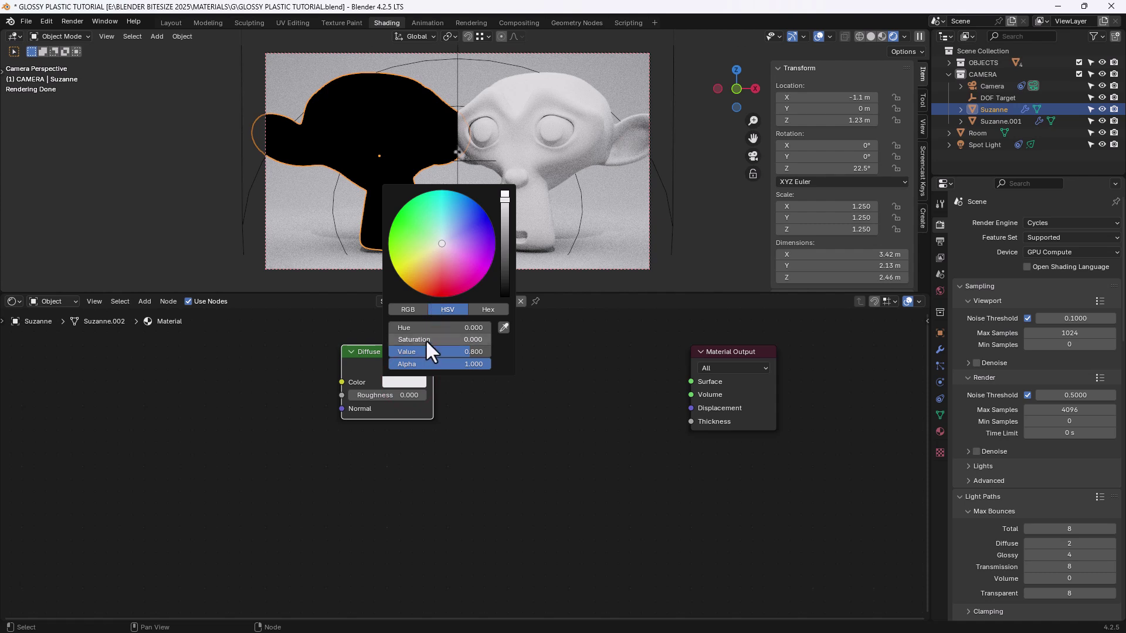
left_click_drag(428, 339, 458, 353)
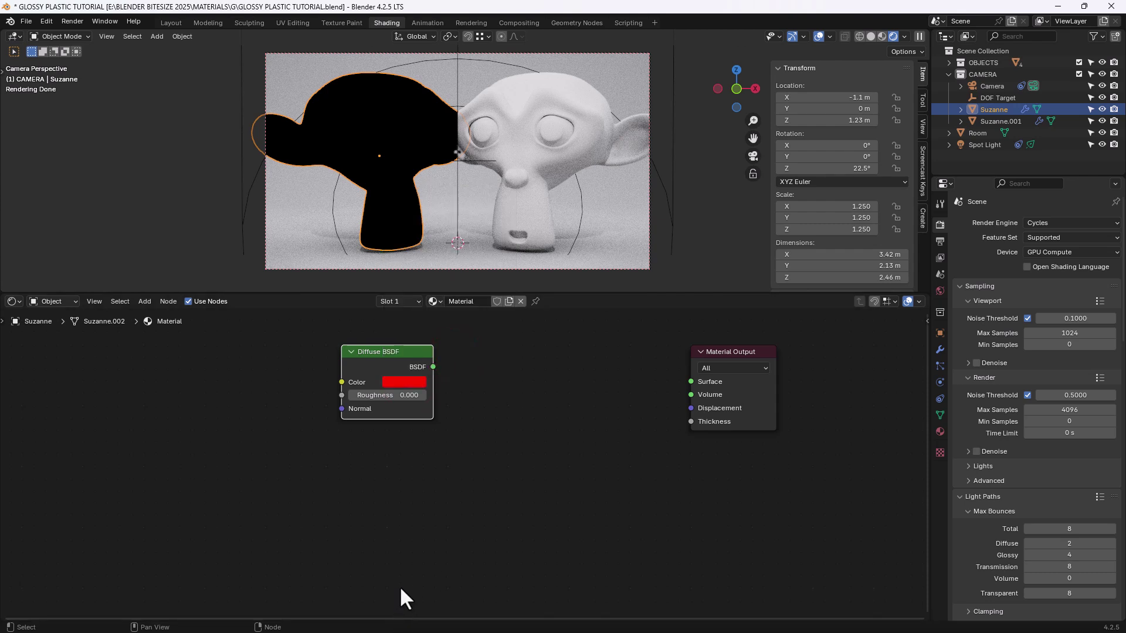
left_click(388, 395)
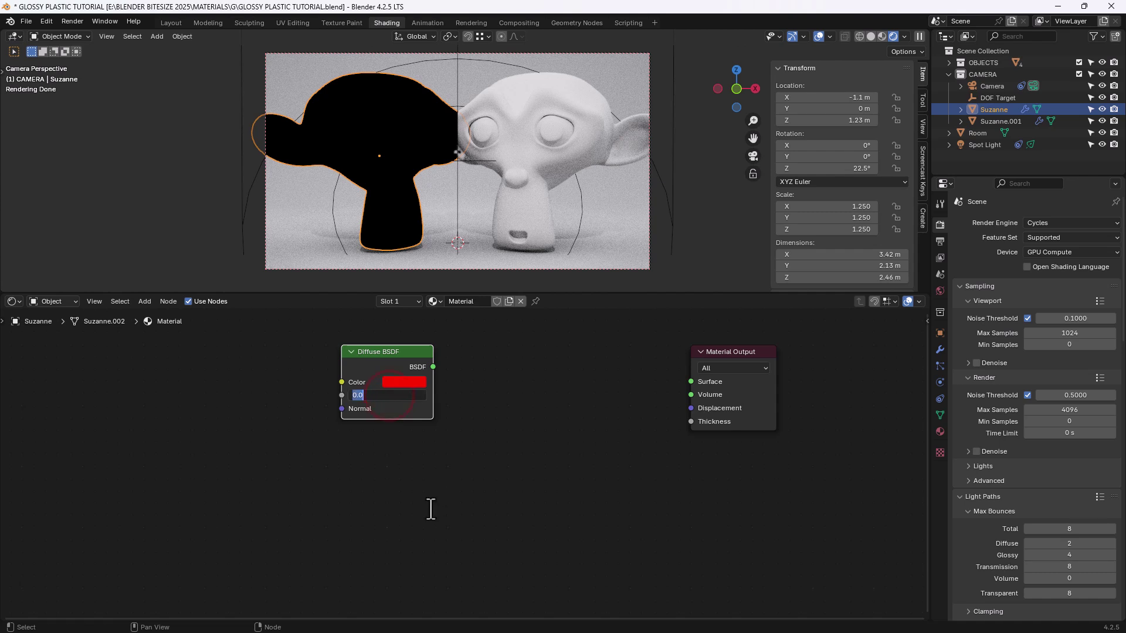
type("0.001")
key("Return")
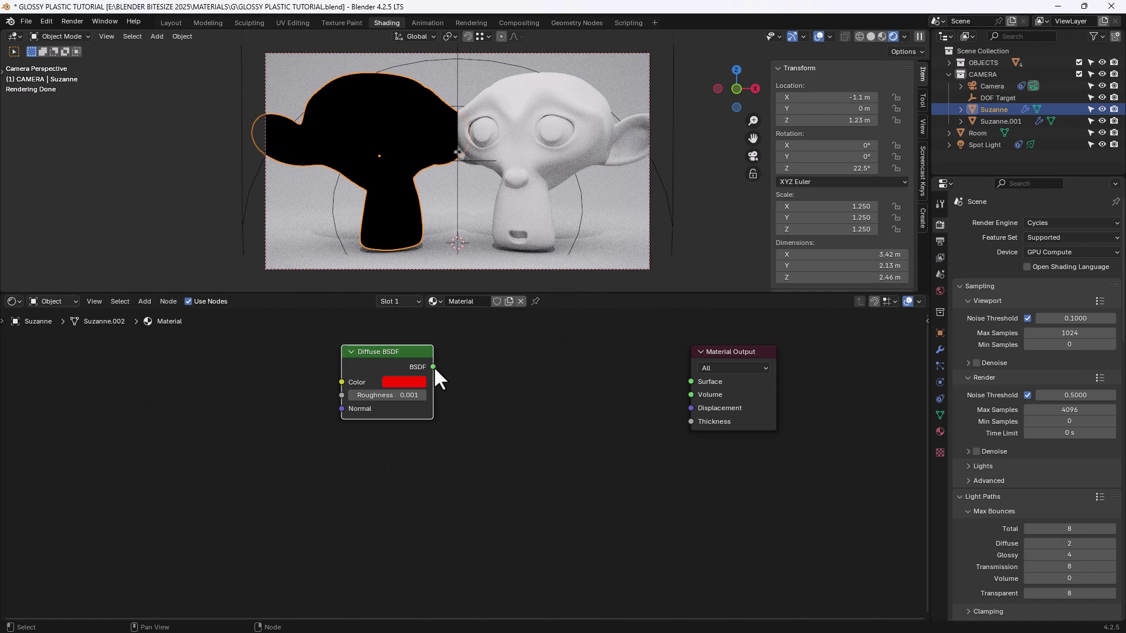
Connect the Diffuse BSDF to the Material Output's Surface input and move the diffuse node farther away from it.
left_click_drag(433, 367, 691, 381)
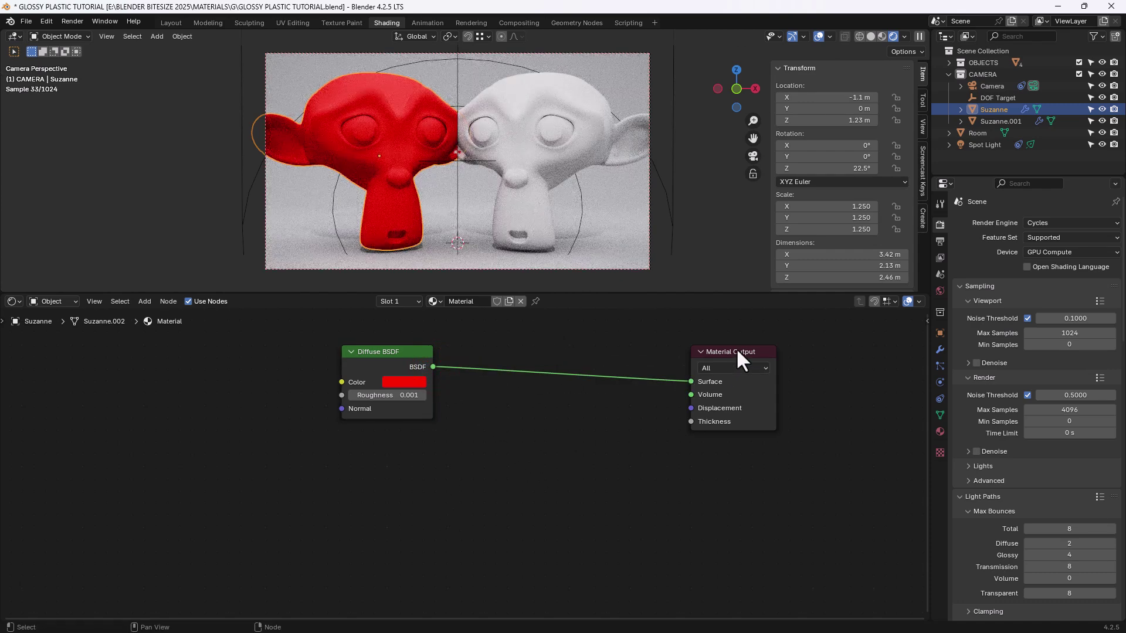
left_click_drag(412, 357, 215, 378)
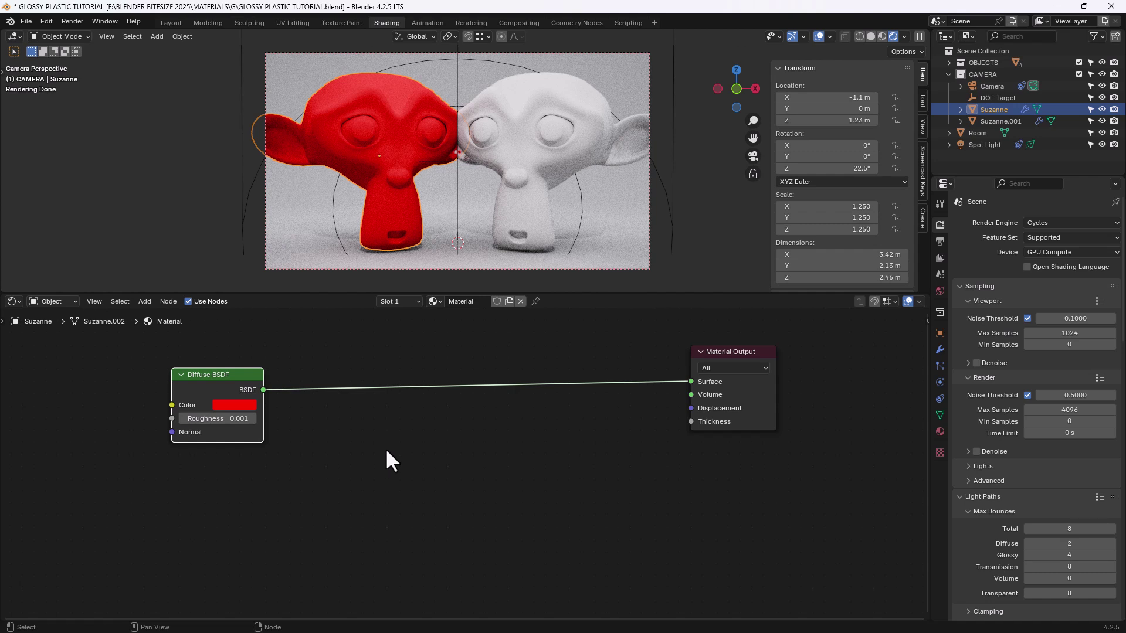
left_click(407, 426)
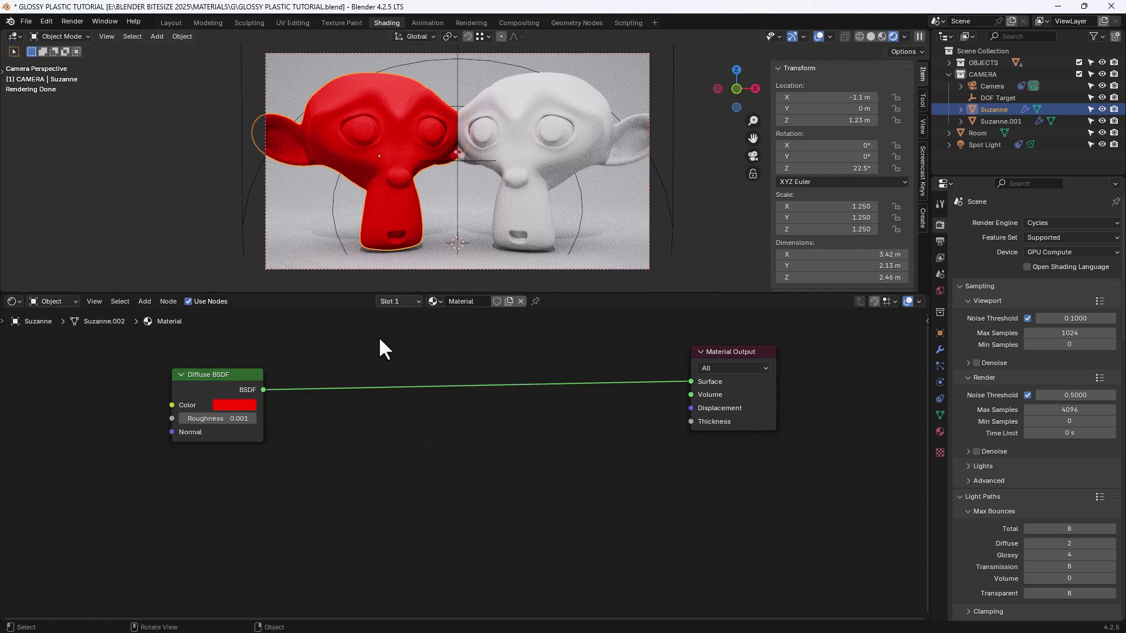
Add a Glossy BSDF node and place it directly below the Diffuse BSDF.
left_click(360, 467)
key("shift+a")
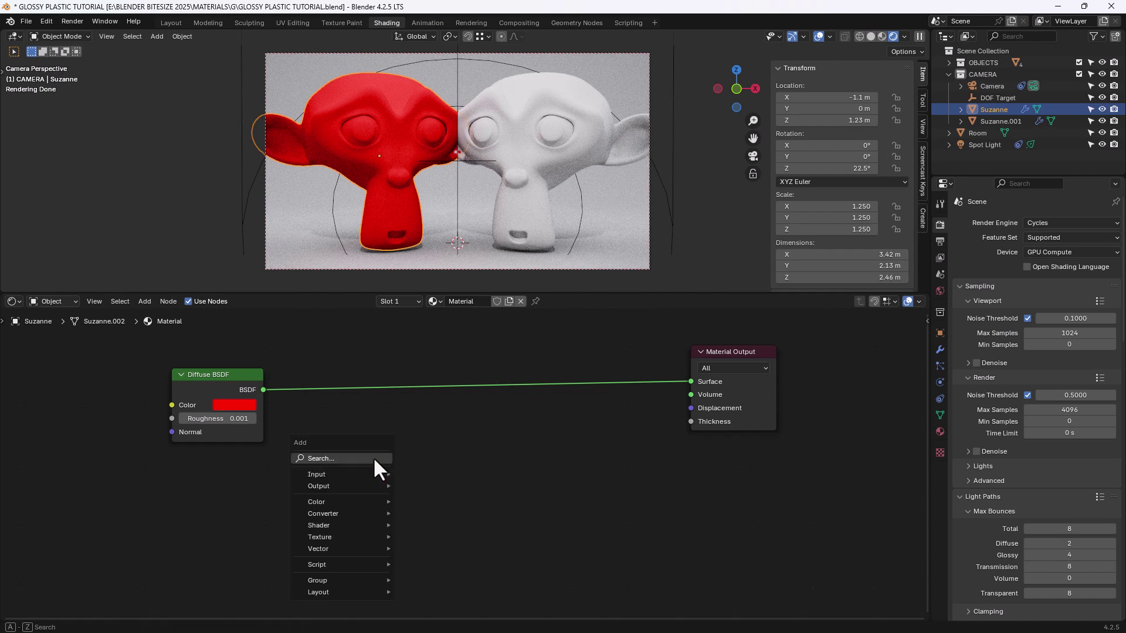
type("GLOS")
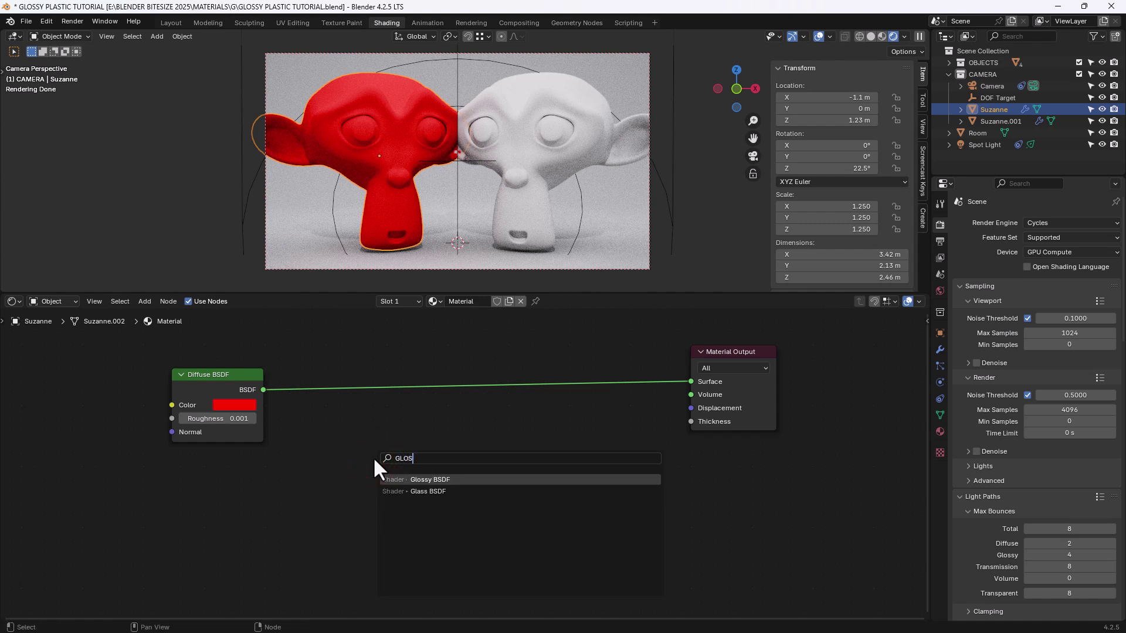
key("Return")
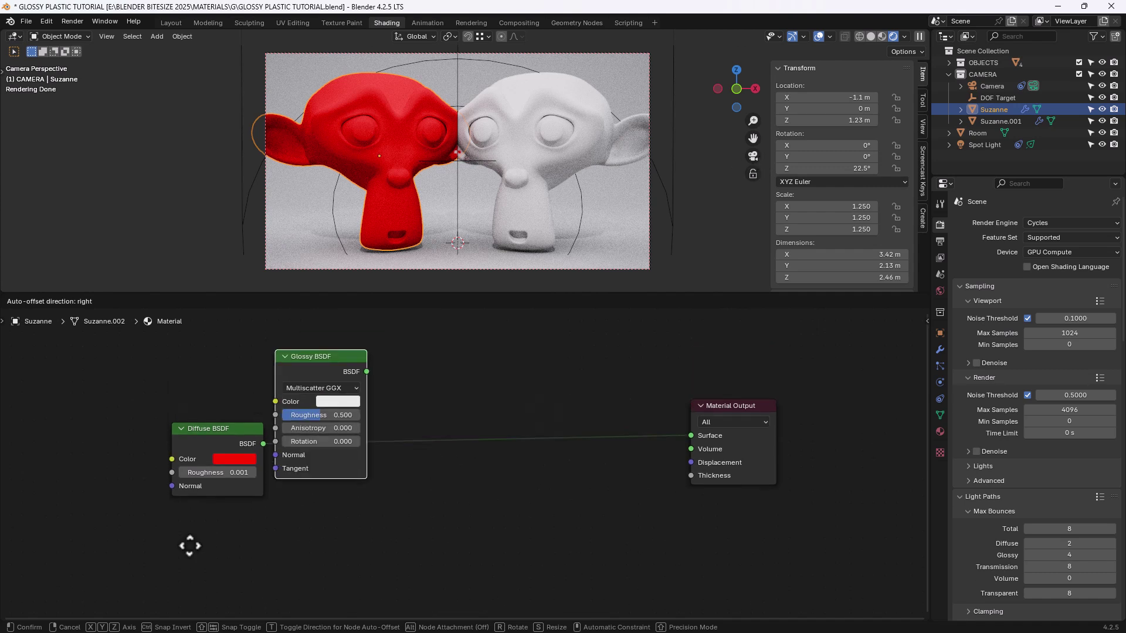
left_click(166, 513)
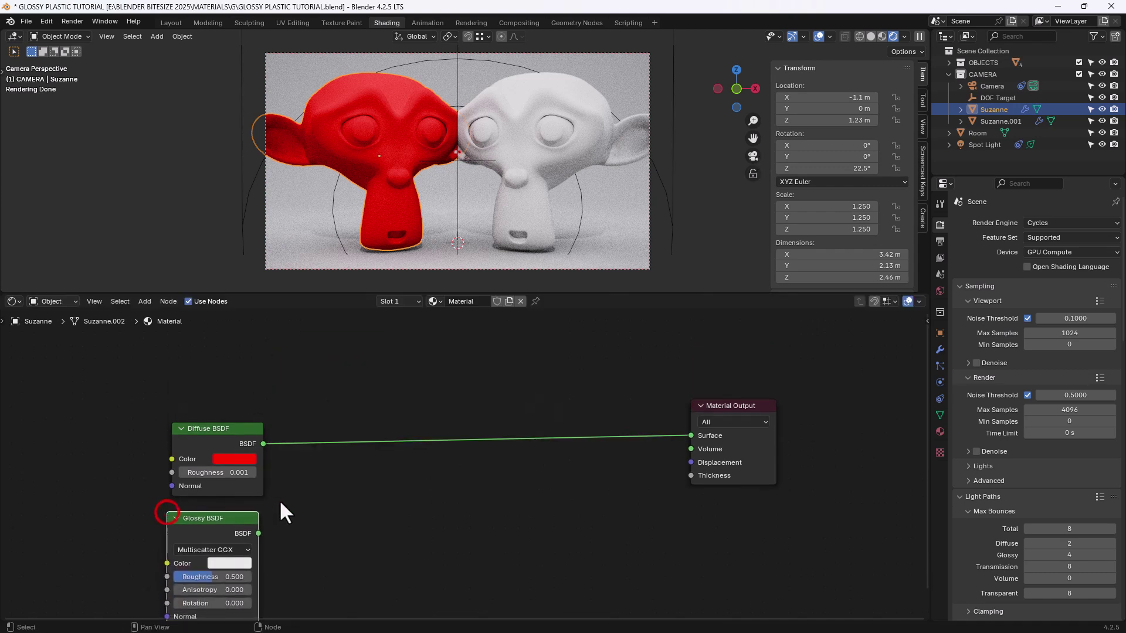
middle_click_drag(279, 500, 360, 400)
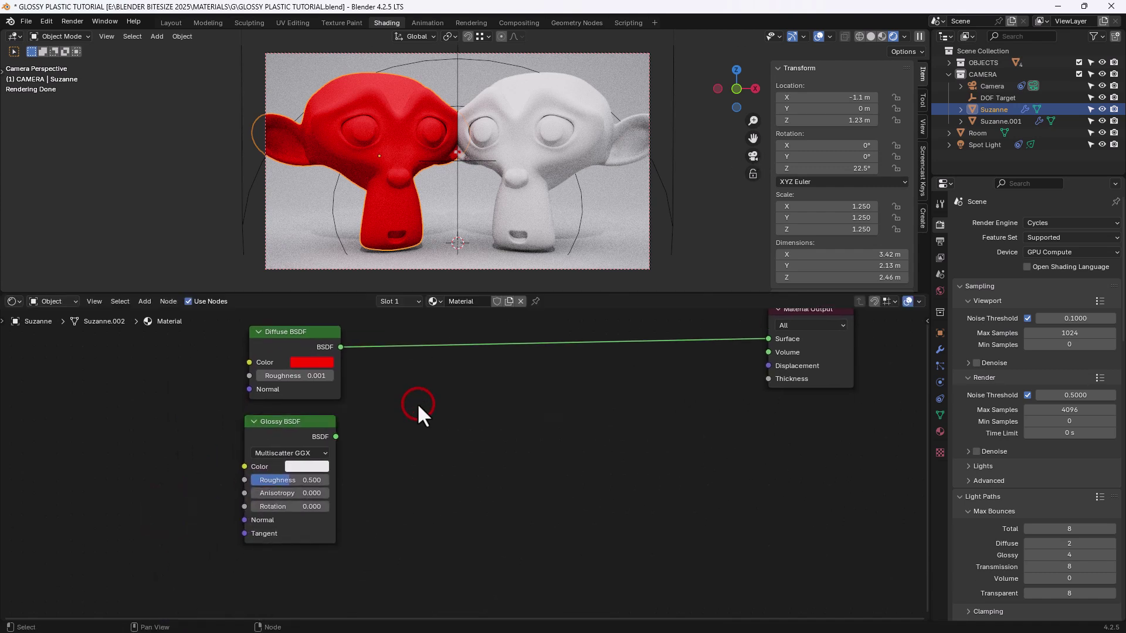
key("shift+a")
left_click(461, 414)
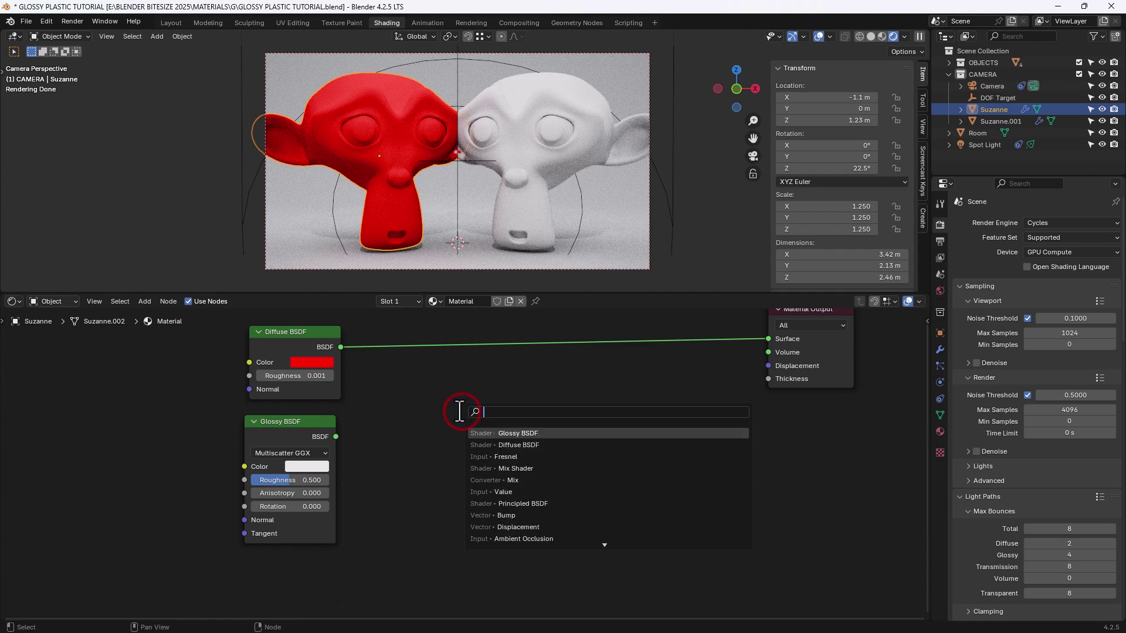
type("MIX")
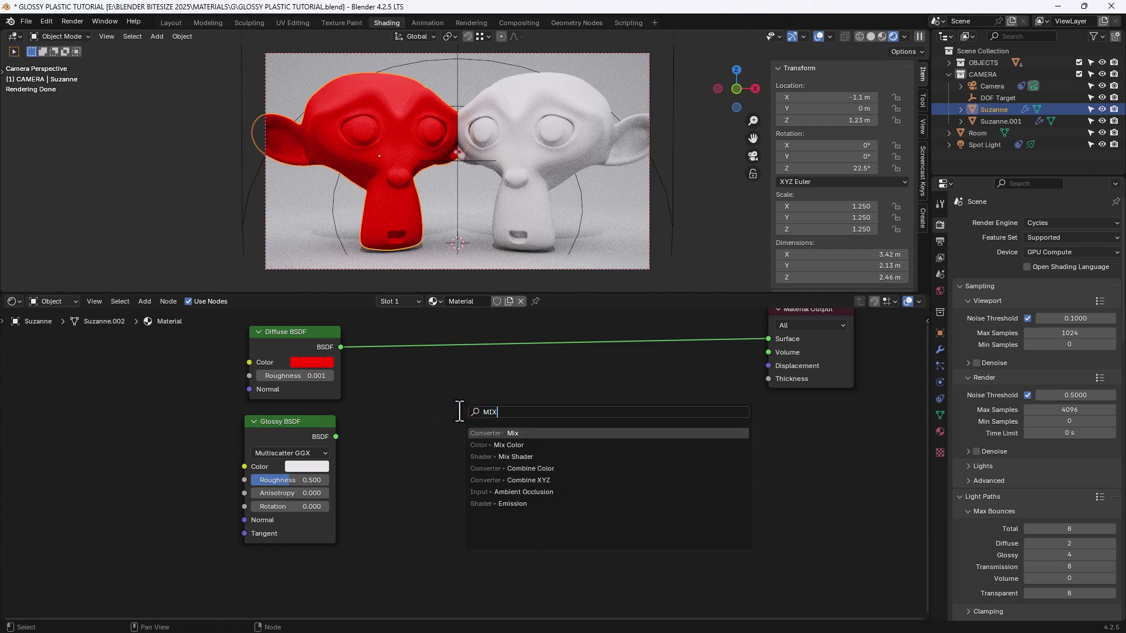
key("Down")
key("Down")
key("Escape")
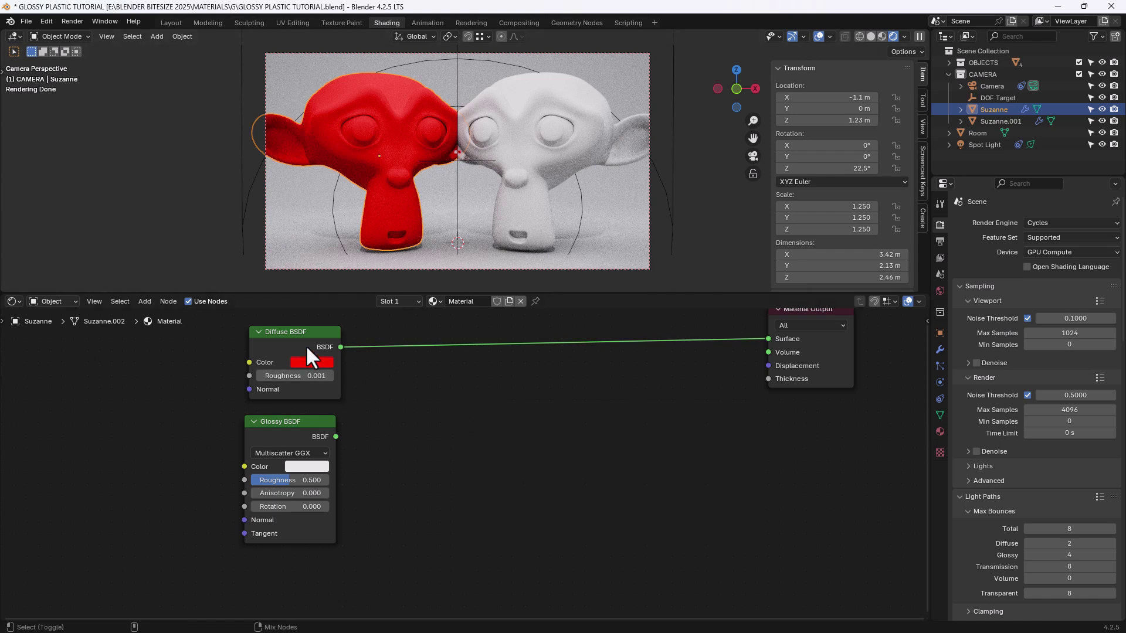
Combine the Diffuse BSDF and Glossy BSDF through a Mix Shader feeding the Material Output's Surface.
right_click_drag(305, 345, 303, 434, "ctrl+shift")
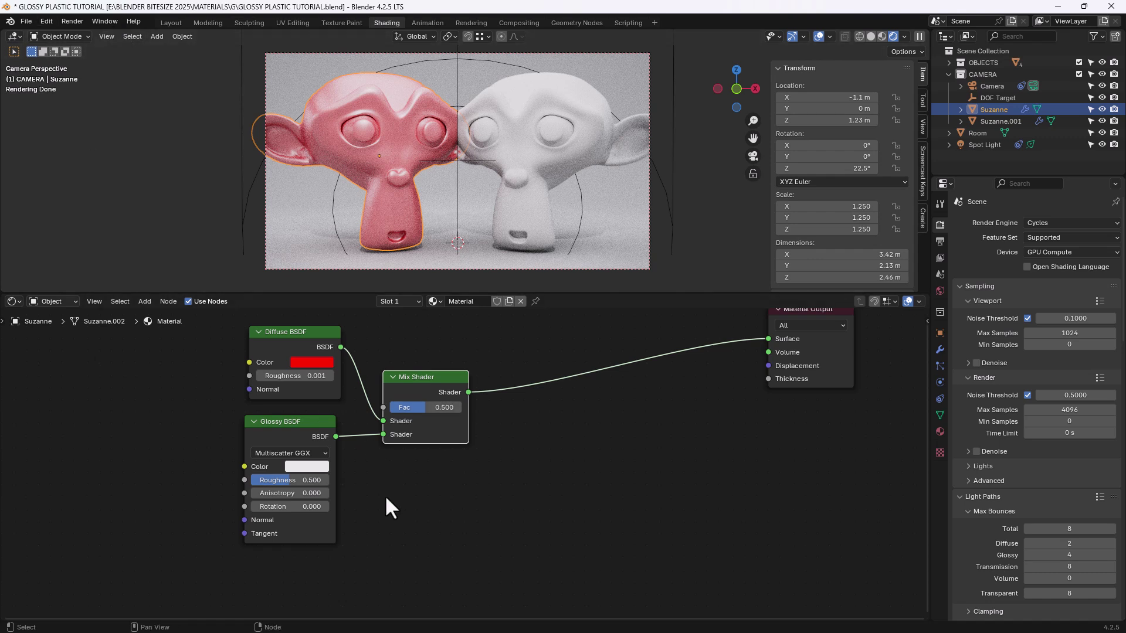
middle_click_drag(401, 486, 391, 507)
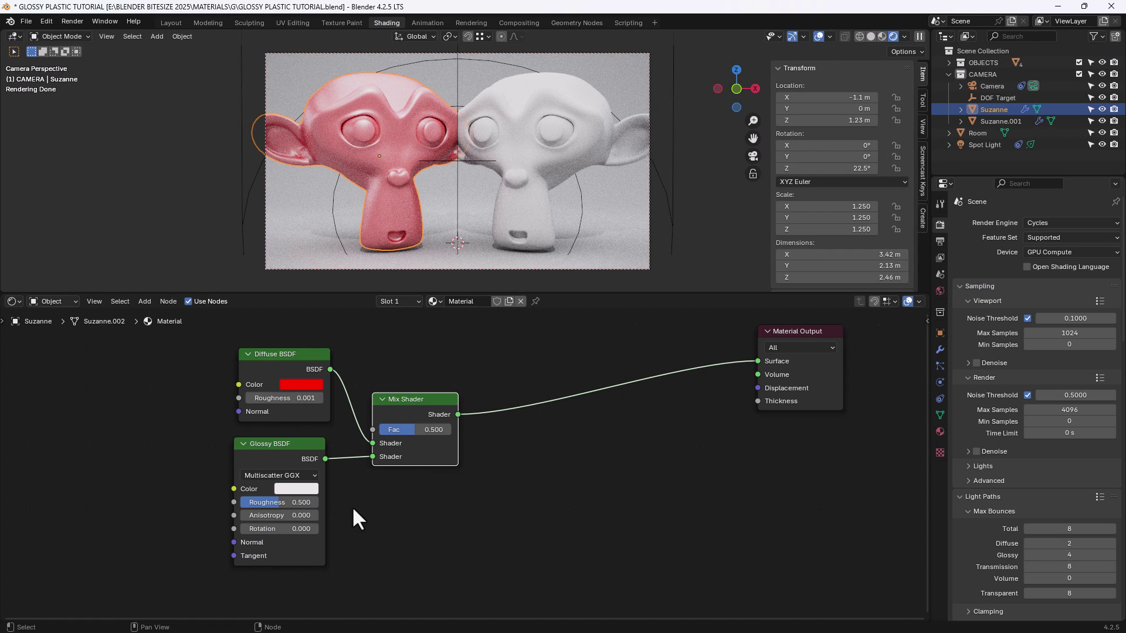
Set the Glossy BSDF's roughness to 0.1 and brighten its colour to pure white.
left_click(295, 499)
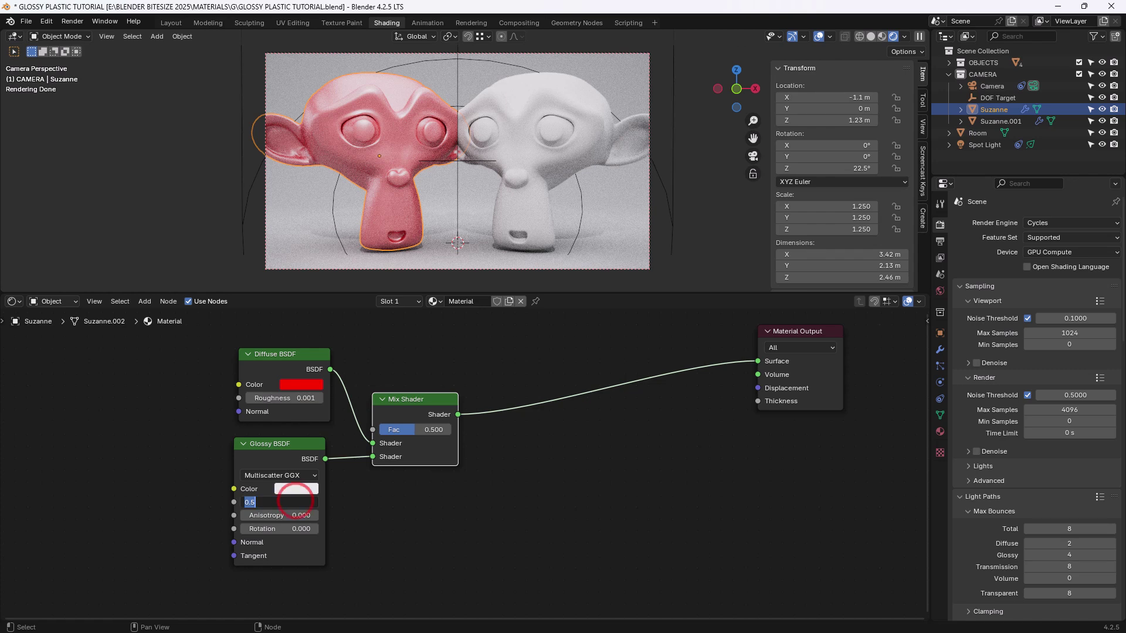
type(".1")
key("Return")
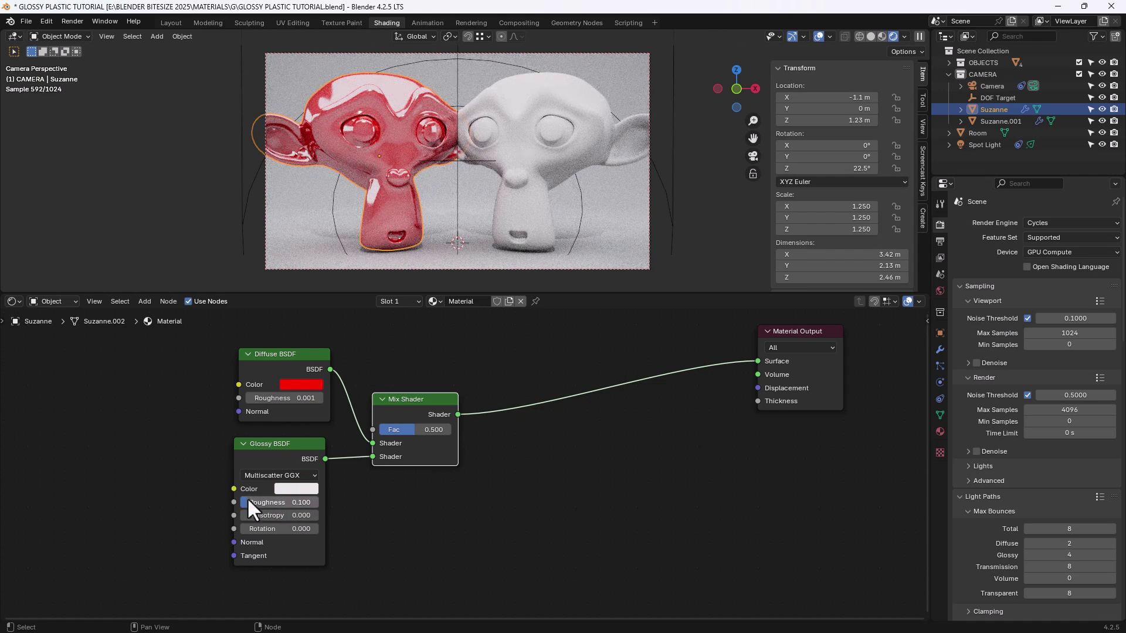
left_click(279, 490)
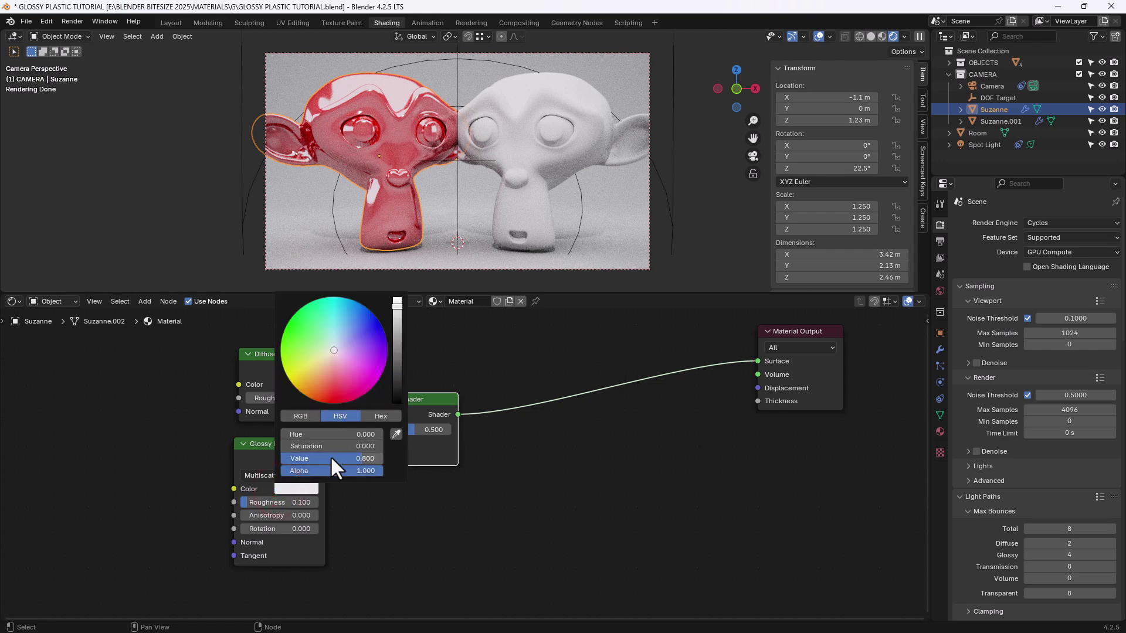
left_click_drag(329, 455, 331, 458)
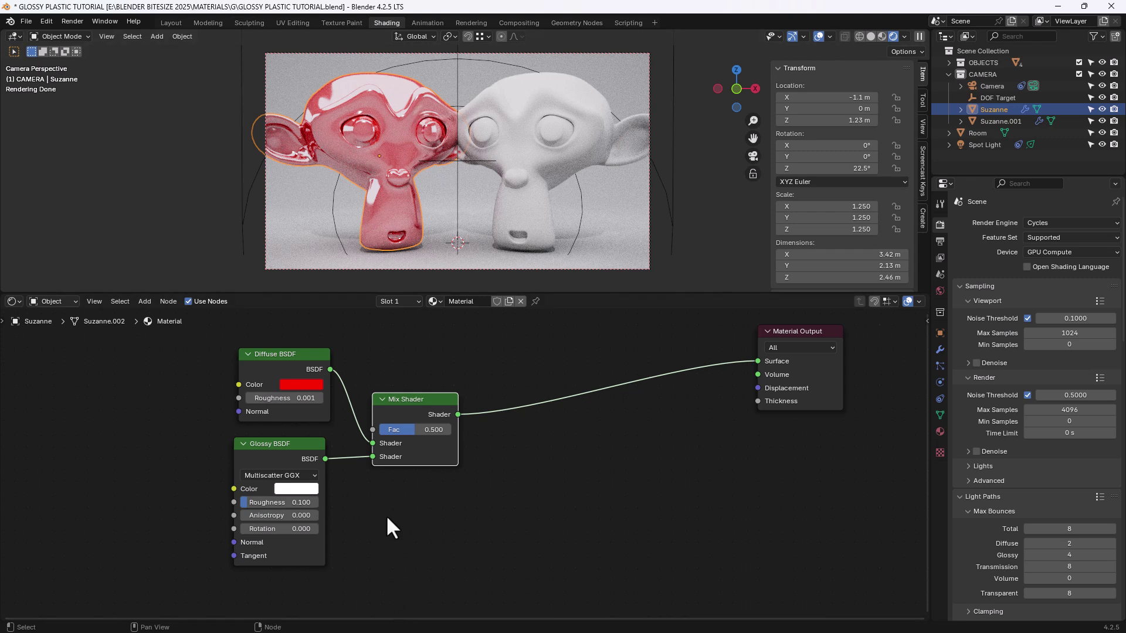
Set the Mix Shader's factor to 0.05 and deselect the node.
middle_click_drag(386, 518, 369, 508)
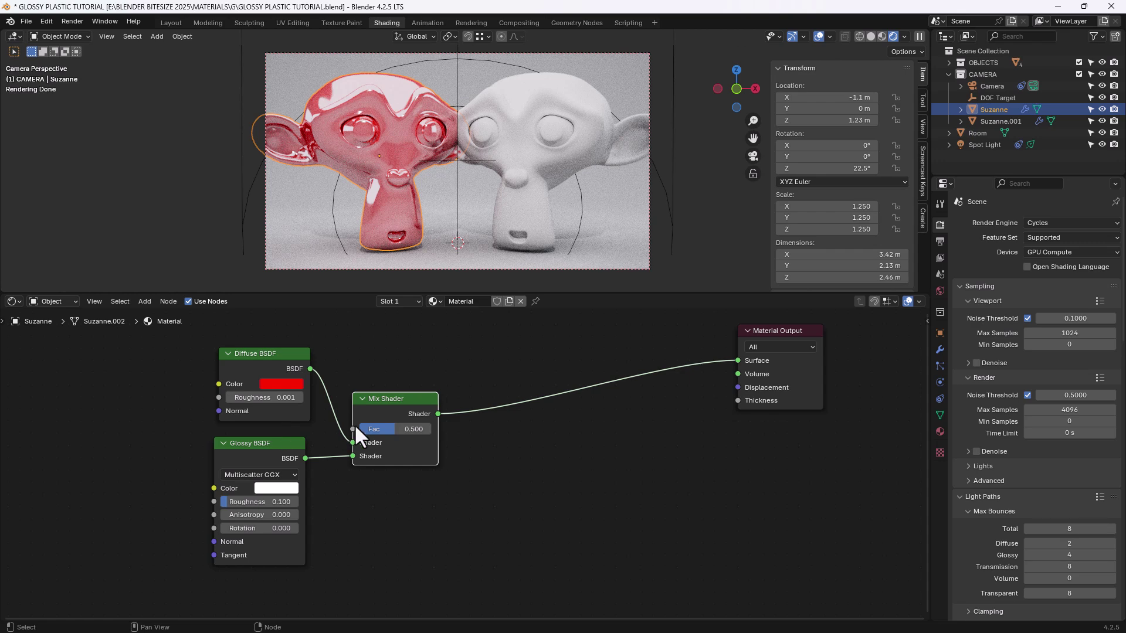
left_click(397, 429)
type(".05")
key("Return")
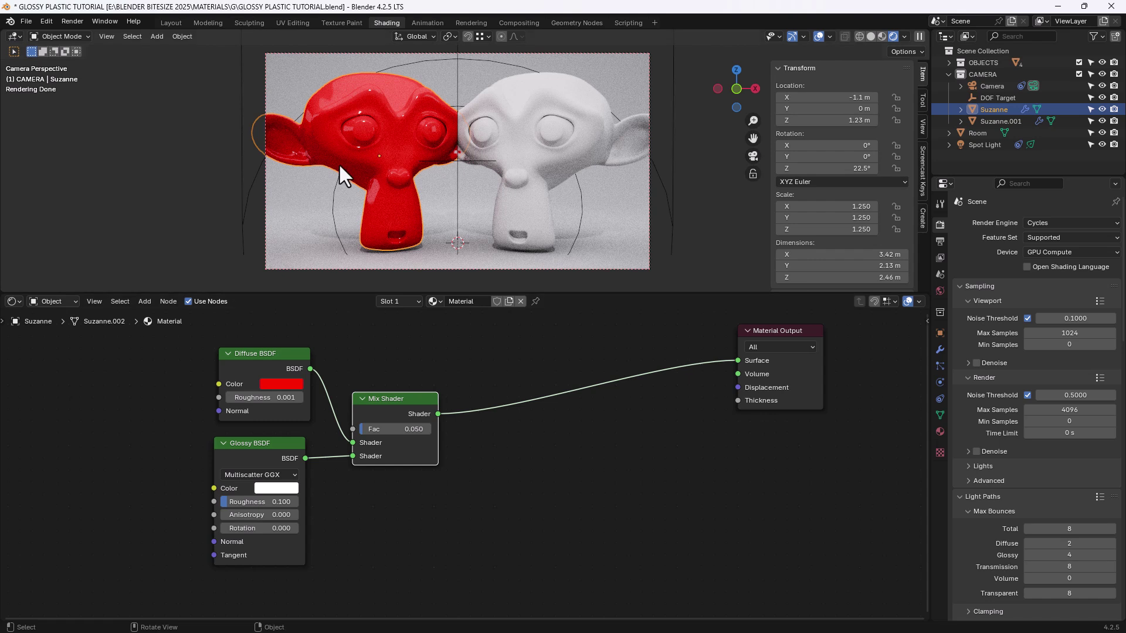
left_click(501, 480)
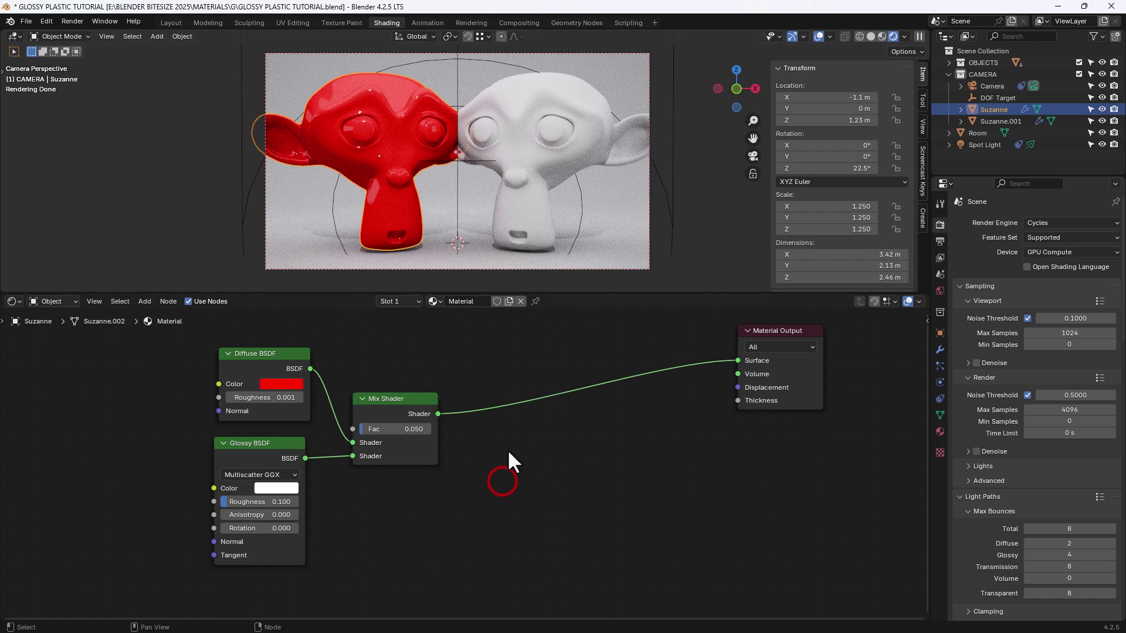
Add a second Glossy BSDF node and place it directly below the Mix Shader.
middle_click_drag(496, 447, 452, 442)
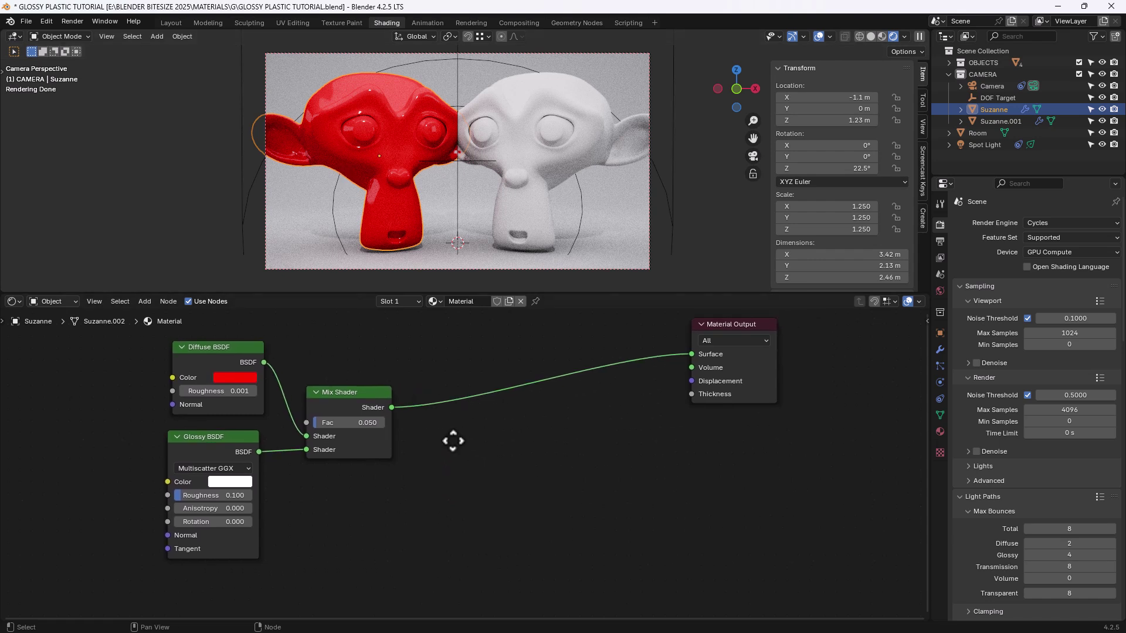
key("shift+a")
left_click(448, 473)
type("GLOSS")
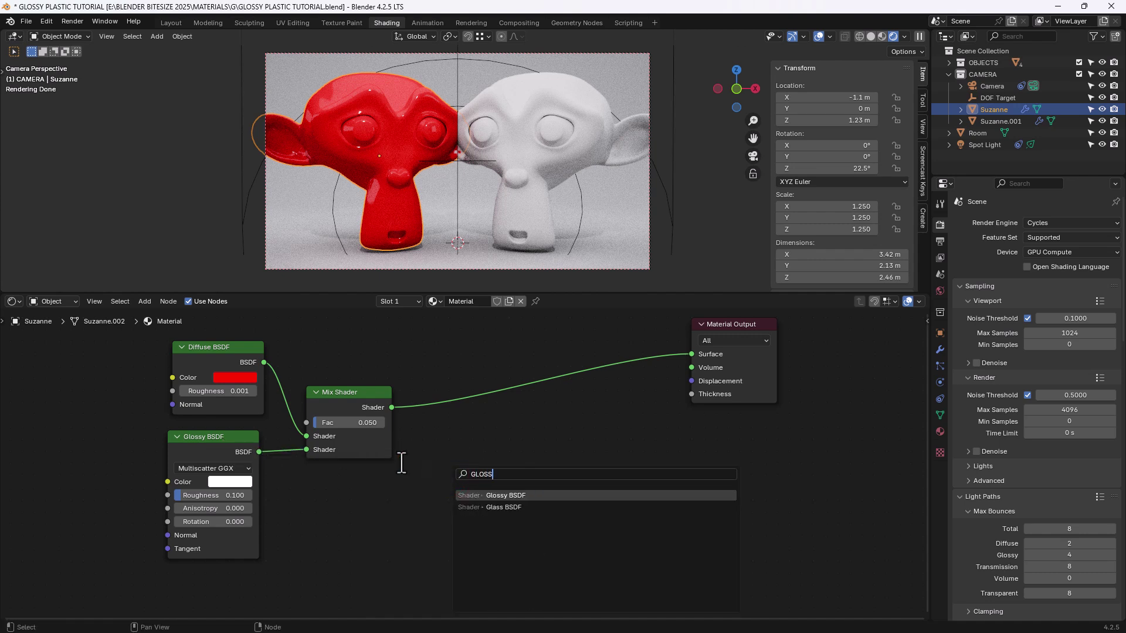
key("Return")
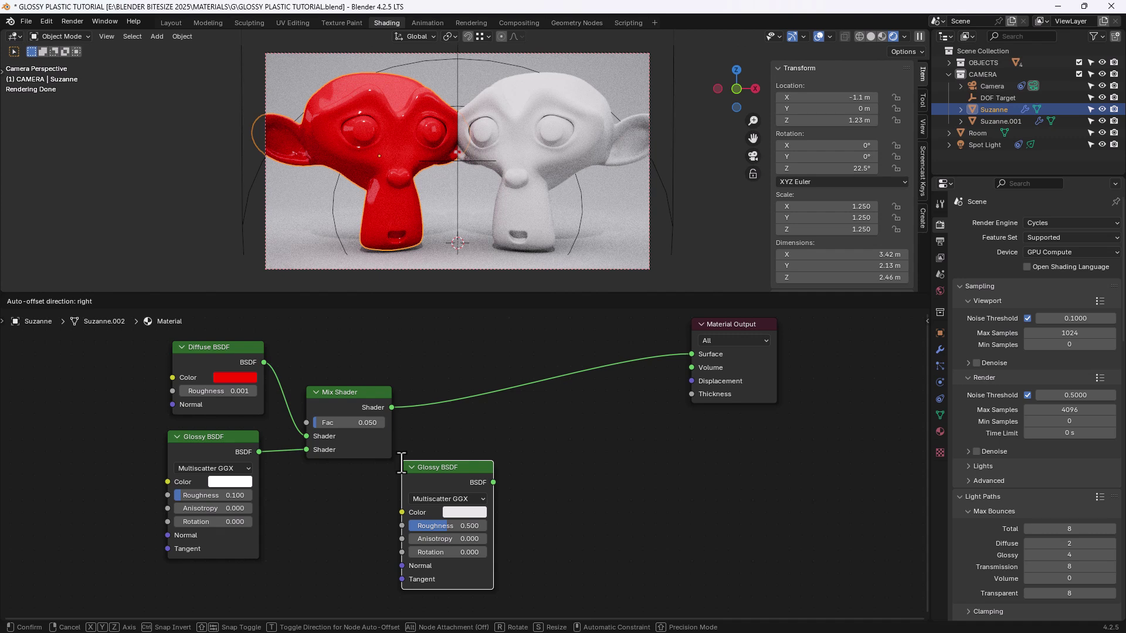
left_click(304, 470)
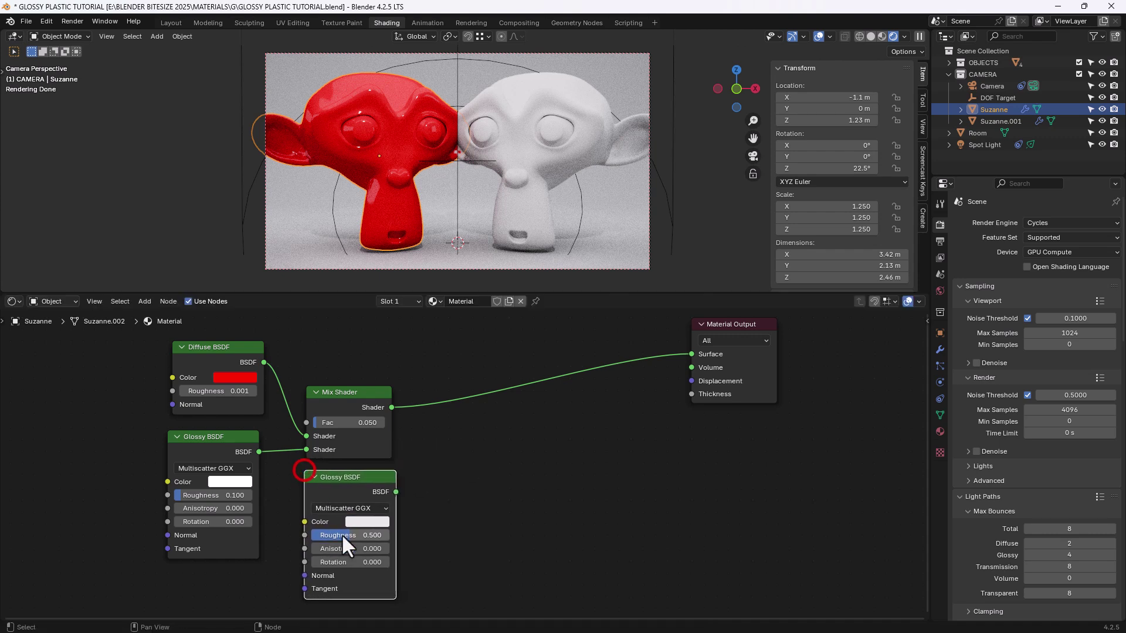
Brighten the second Glossy BSDF's colour to pure white and set its roughness to 0.
left_click(351, 521)
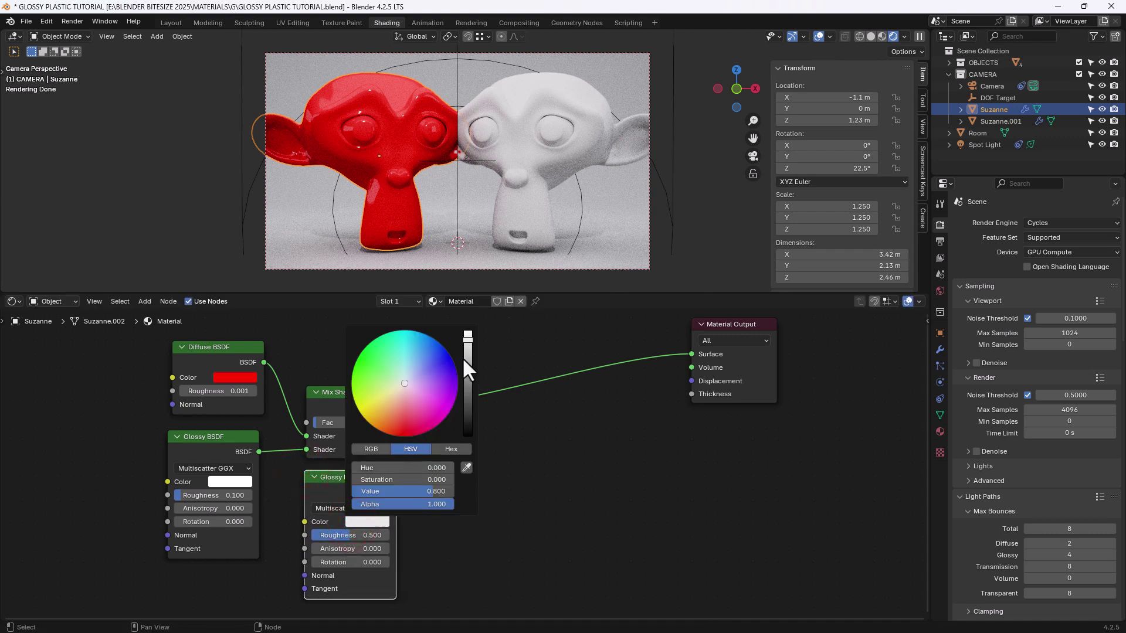
left_click(470, 336)
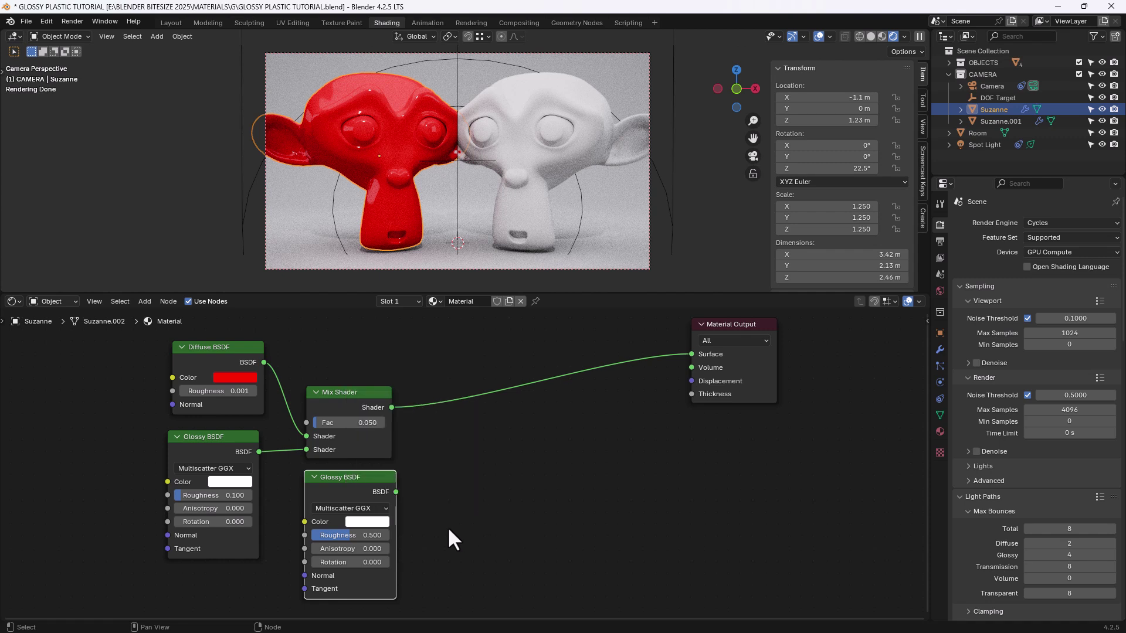
left_click(352, 536)
type("0")
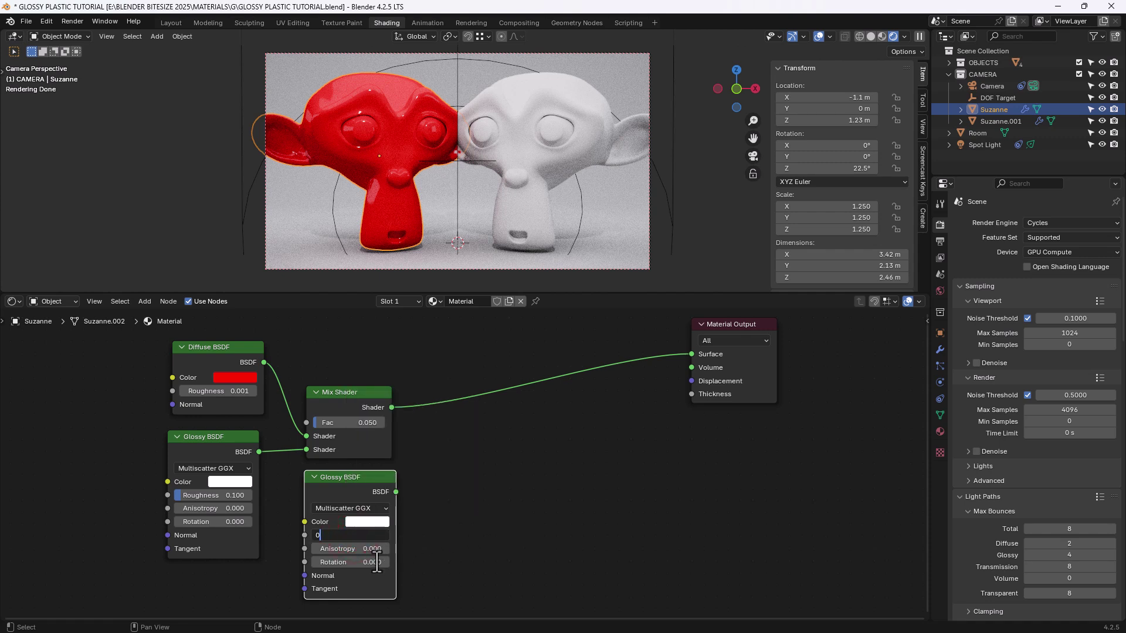
key("Return")
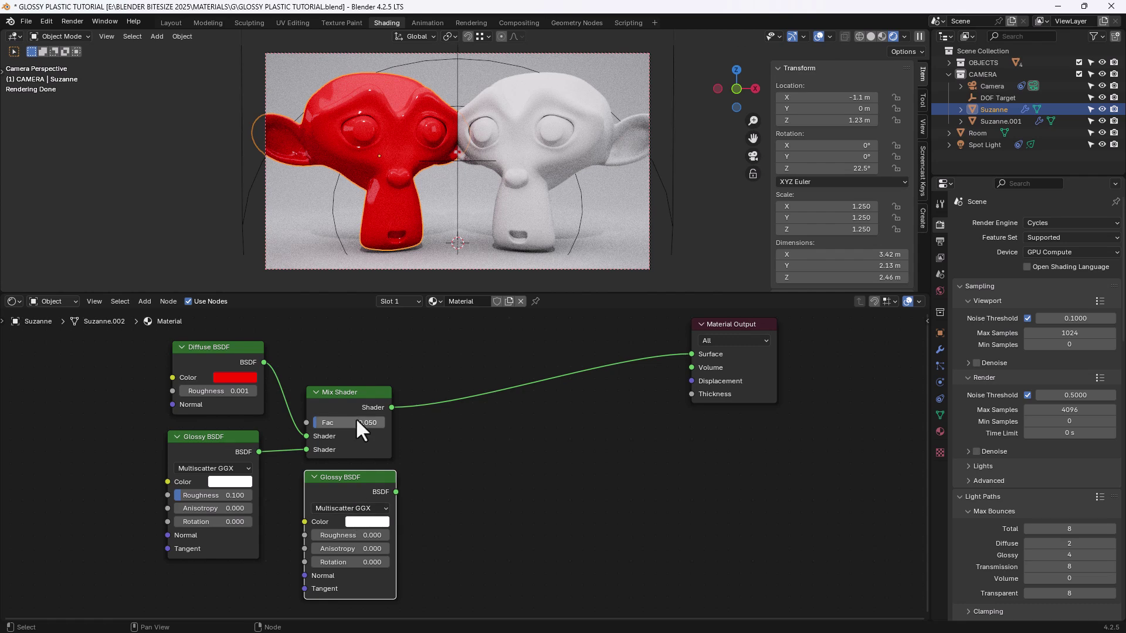
Combine the first Mix Shader and the second Glossy BSDF through another Mix Shader feeding the Material Output's Surface.
right_click_drag(355, 399, 346, 493, "ctrl+shift")
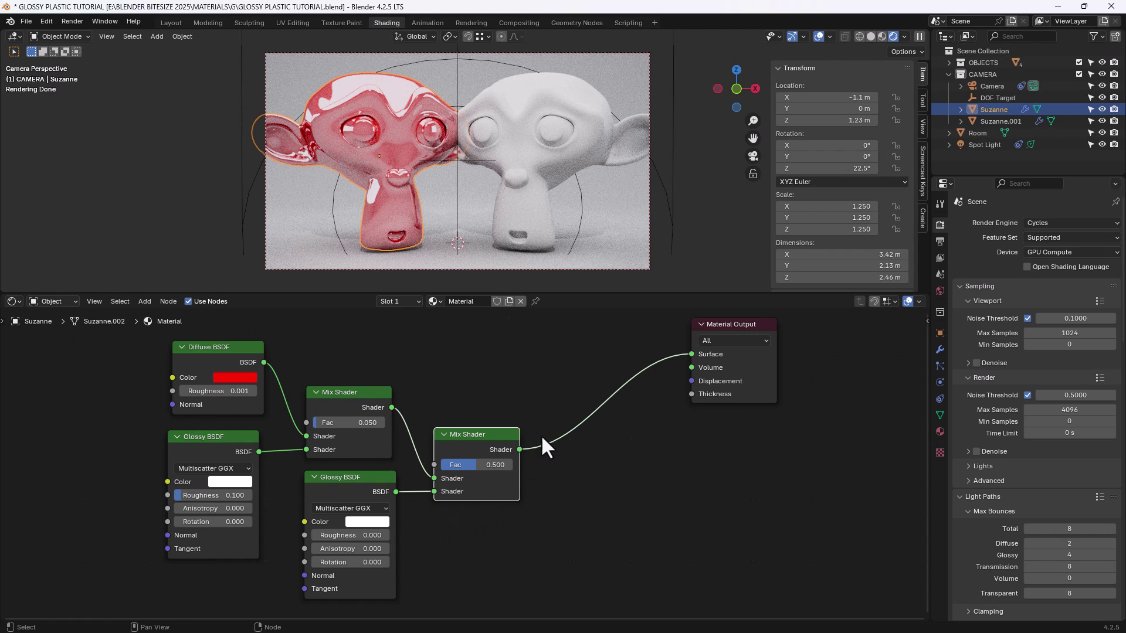
scroll(501, 362, "down", 1)
middle_click_drag(501, 363, 511, 395)
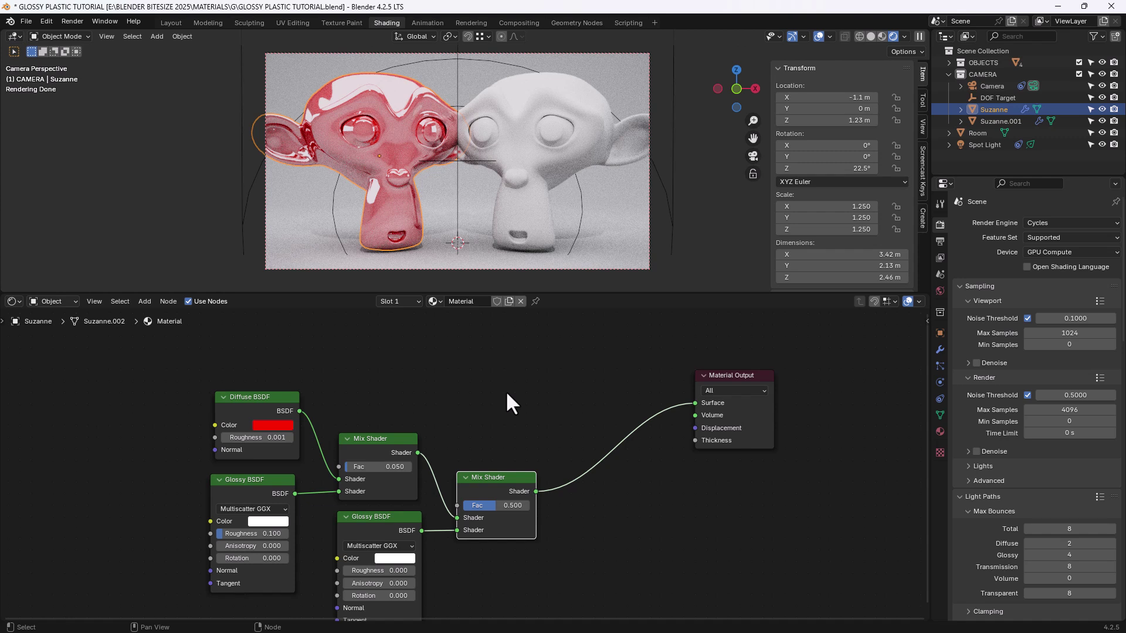
left_click(506, 391)
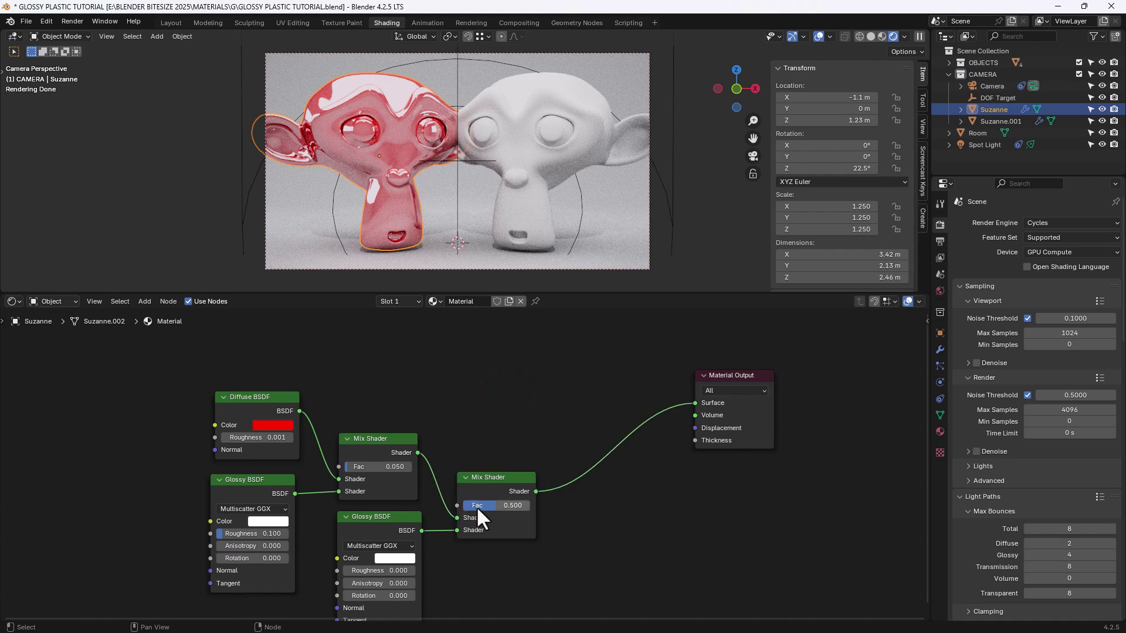
Add a Fresnel node and place it directly above the first Mix Shader.
left_click(453, 391)
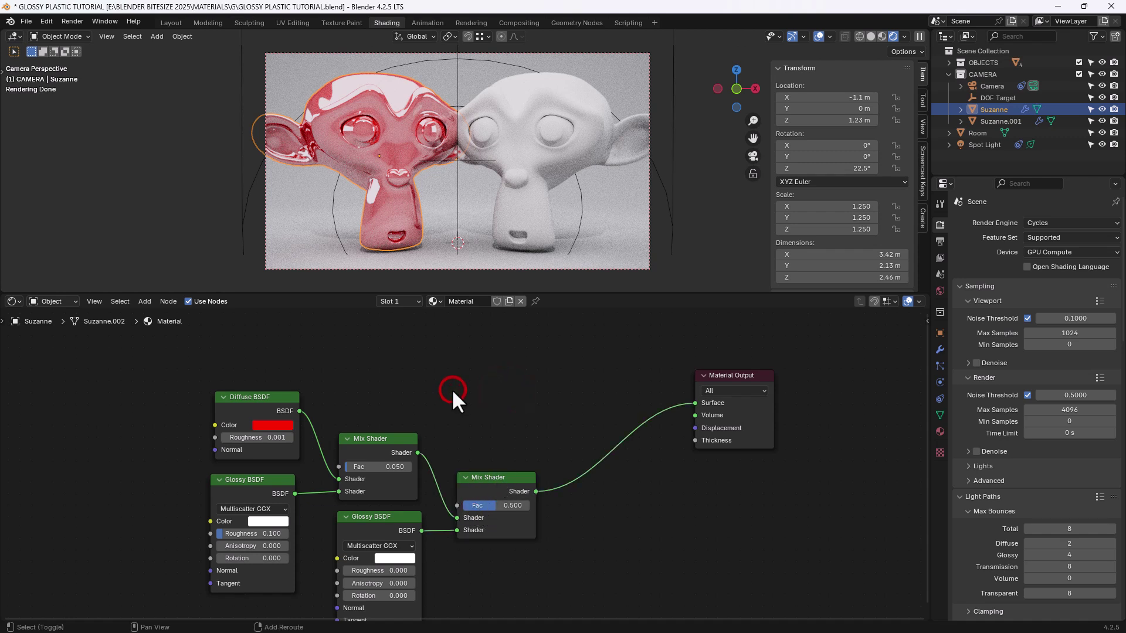
key("shift+a")
type("FRESN")
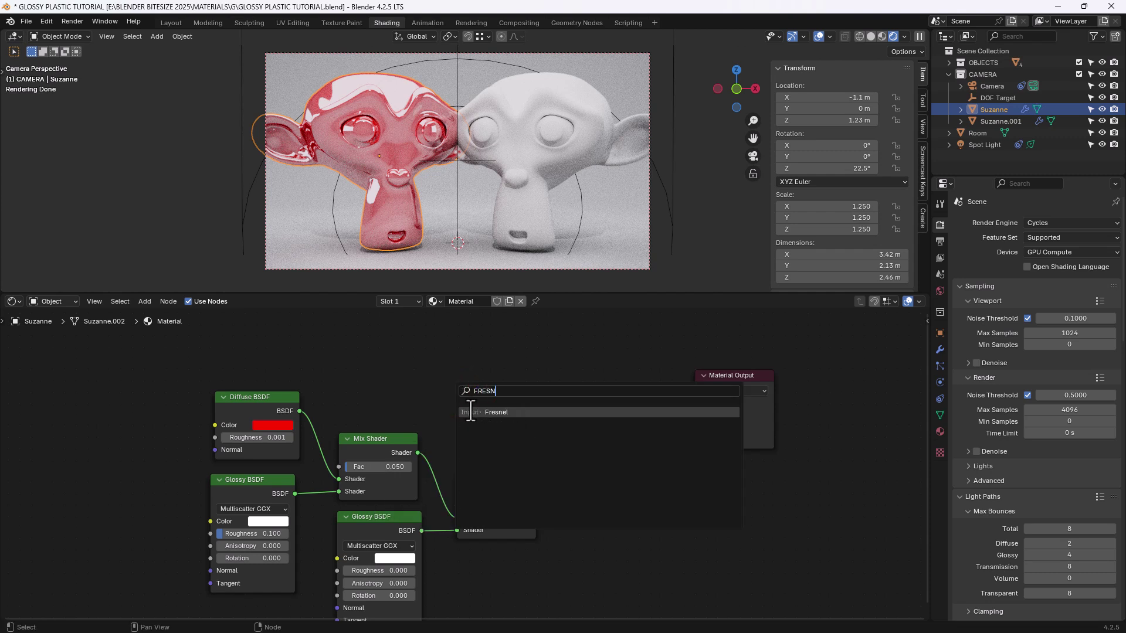
left_click(470, 411)
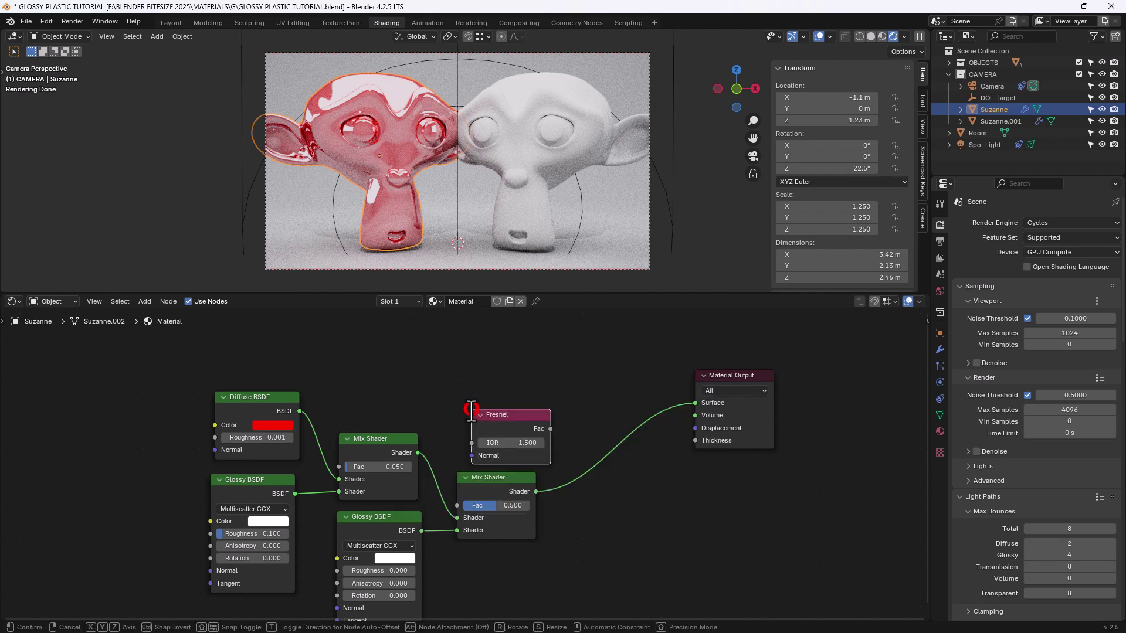
left_click(339, 369)
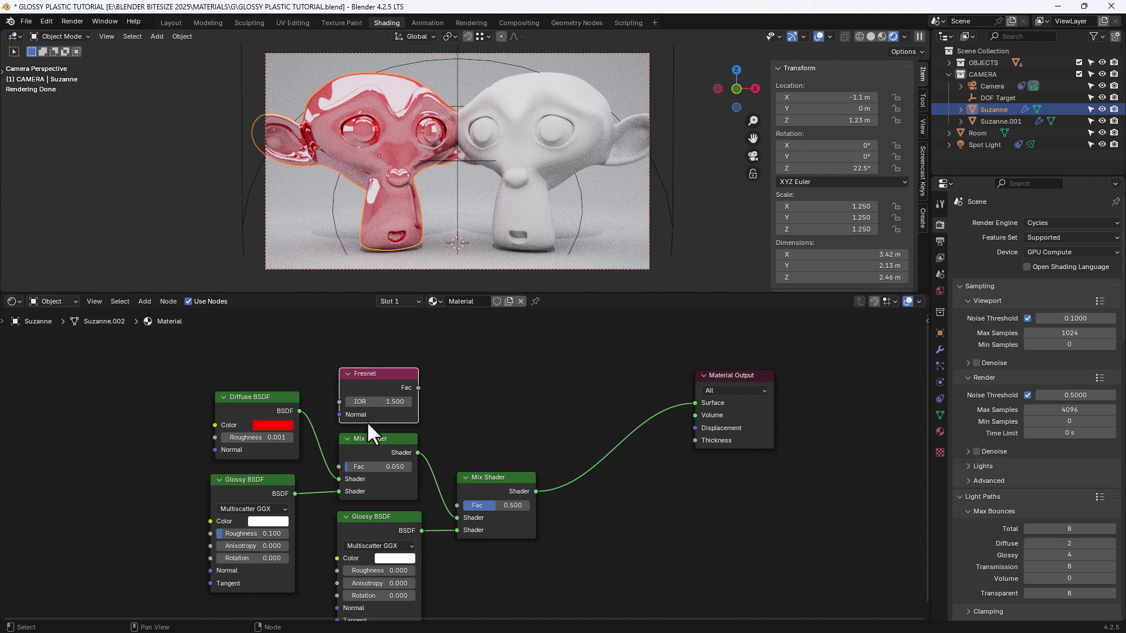
Set the Fresnel node's IOR to 1.460 and connect its output to the second Mix Shader's factor.
left_click(378, 401)
type("1.460")
key("Return")
left_click_drag(418, 387, 458, 504)
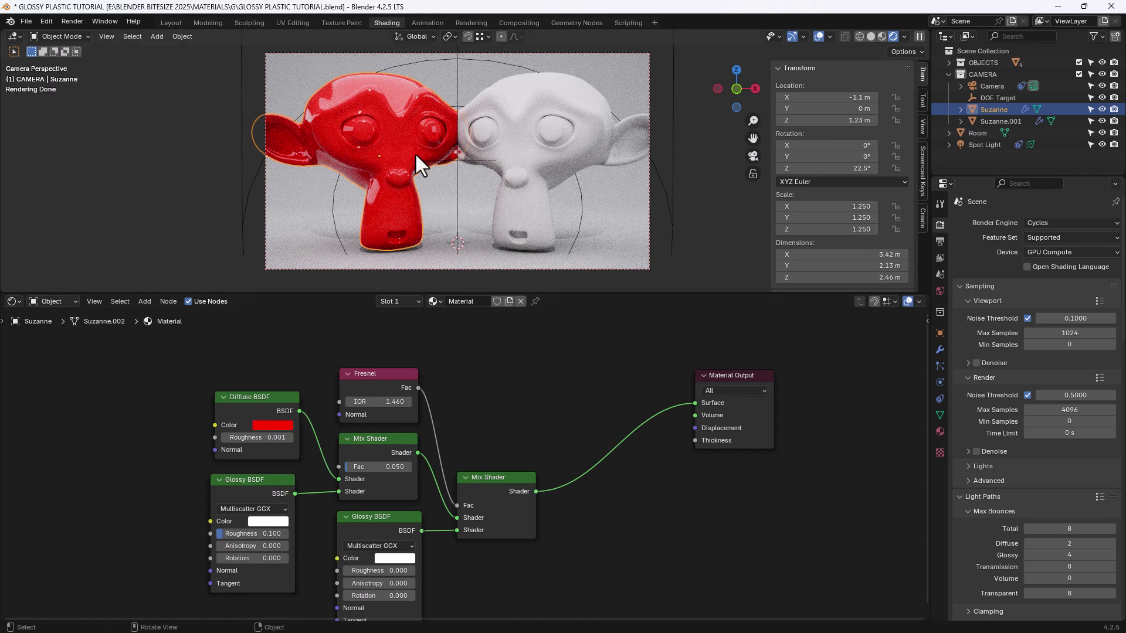
Move the Material Output node close beside the second Mix Shader.
middle_click_drag(539, 404, 470, 385)
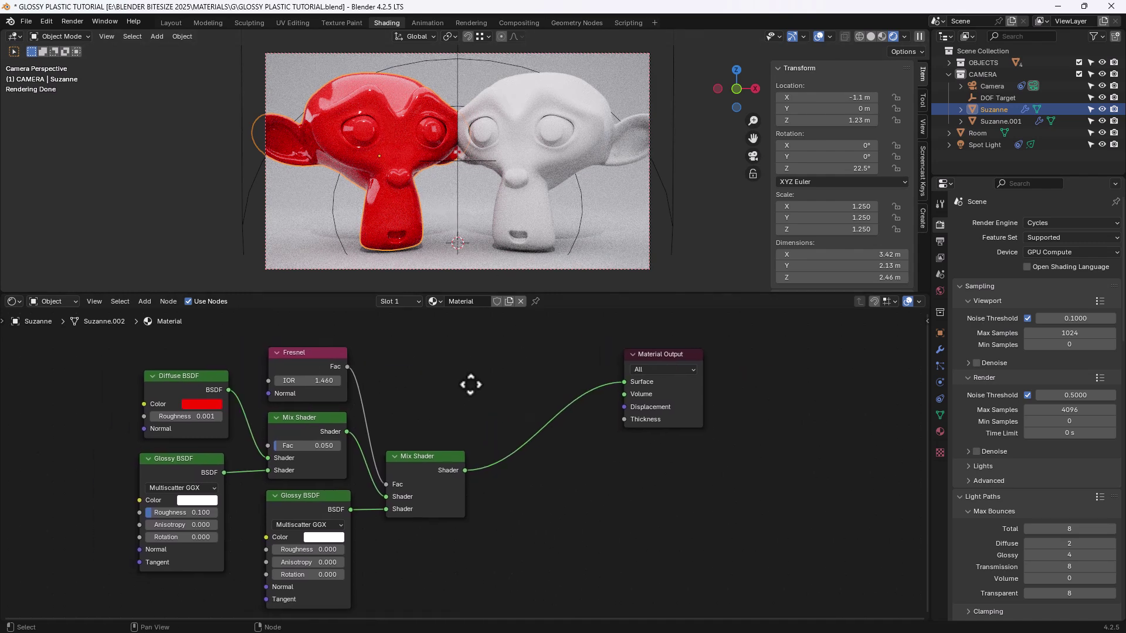
scroll(470, 384, "down", 2)
left_click_drag(635, 381, 534, 437)
mouse_move(523, 396)
middle_mouse_down()
mouse_move(588, 376)
mouse_move(527, 385)
middle_mouse_up()
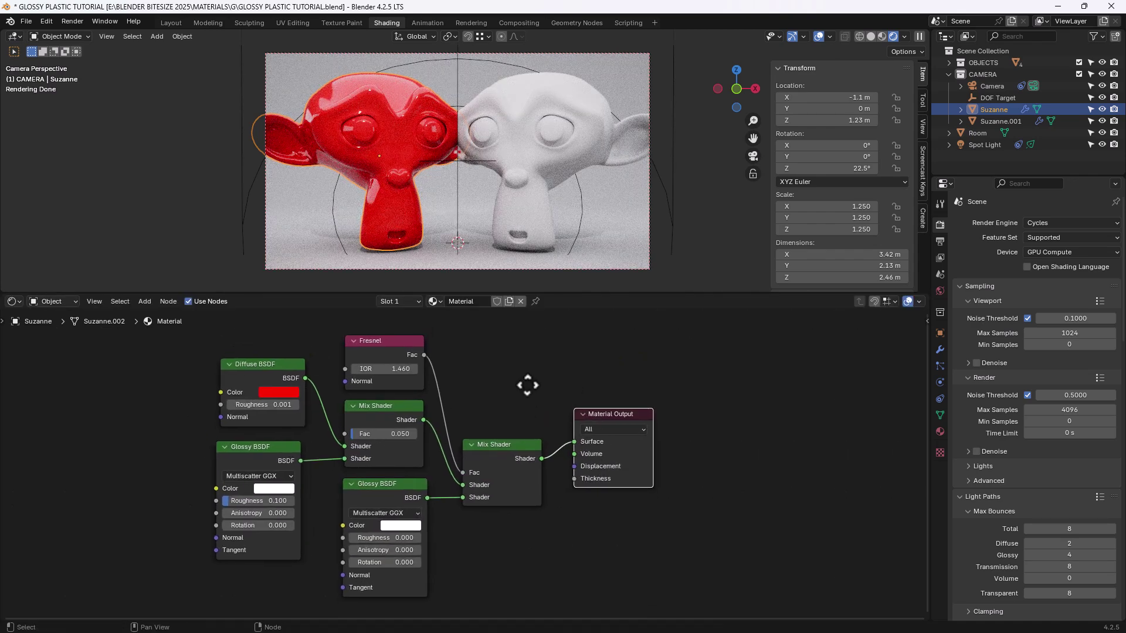
Rename the red monkey's material as GLOSSY BSDF.
left_click(455, 302)
type("GLOSSY BSDF")
key("Return")
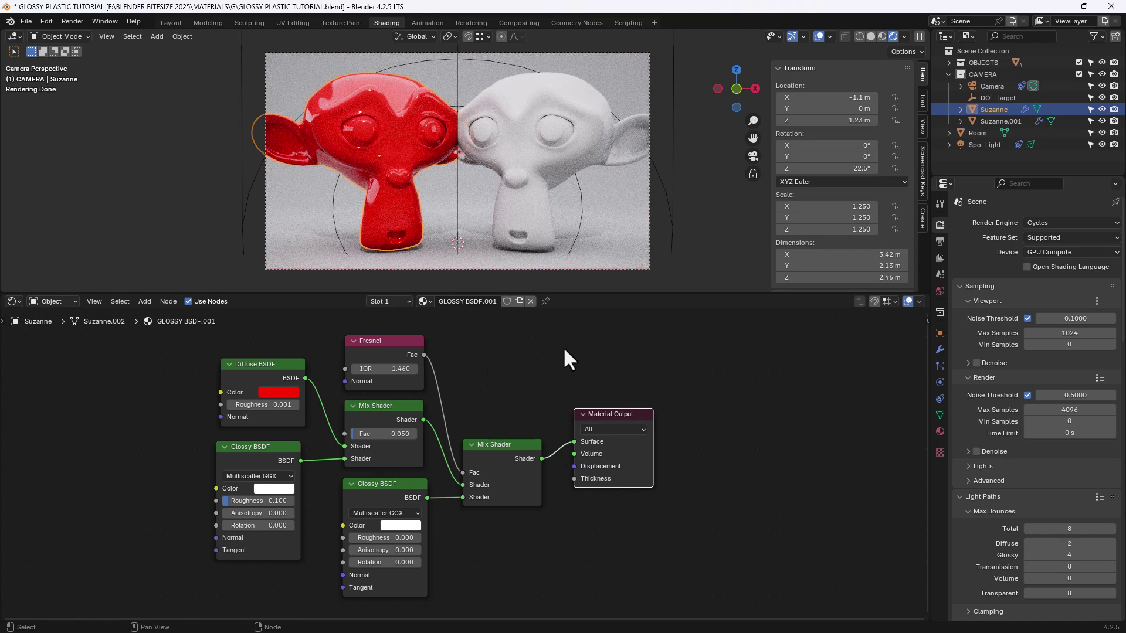
Create a new material on the white monkey head, Suzanne.001.
left_click(532, 98)
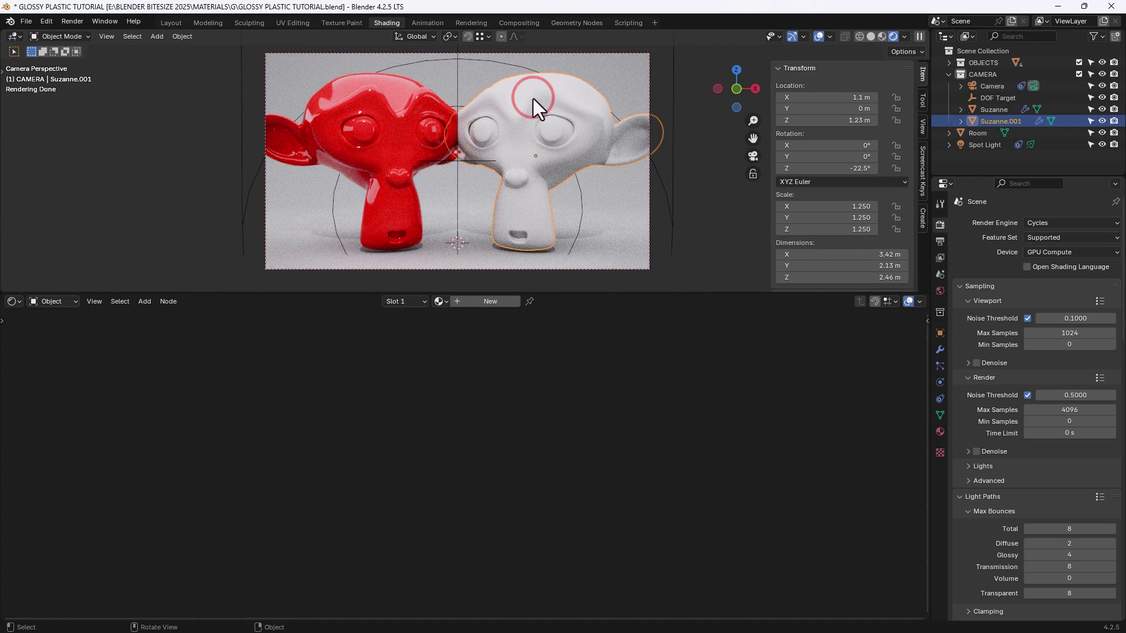
left_click(482, 300)
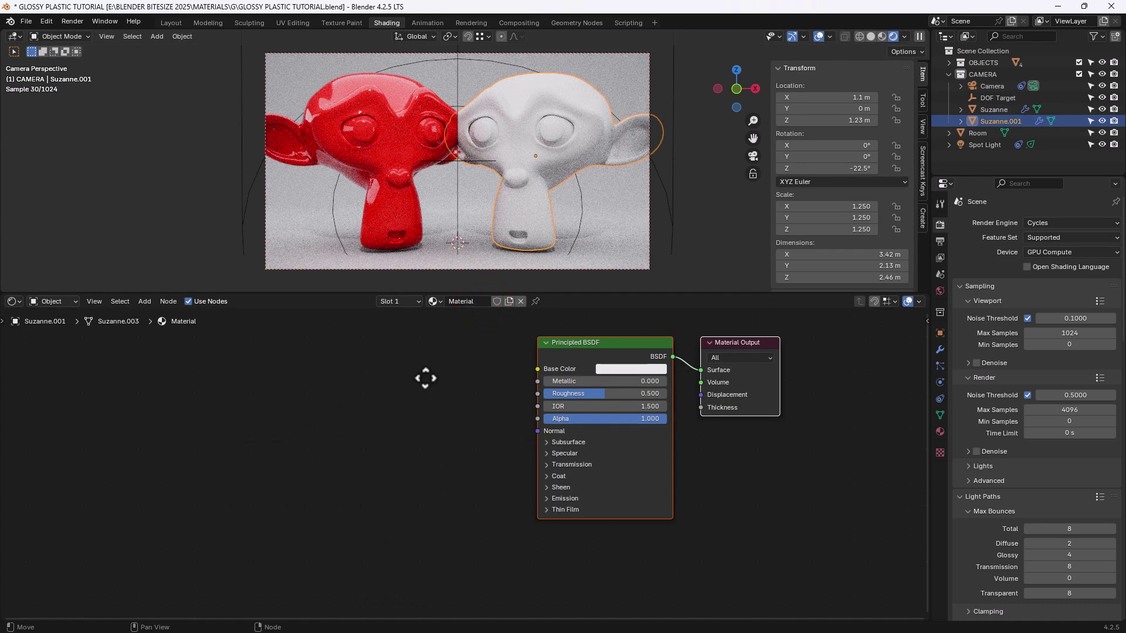
middle_click_drag(424, 393, 321, 392)
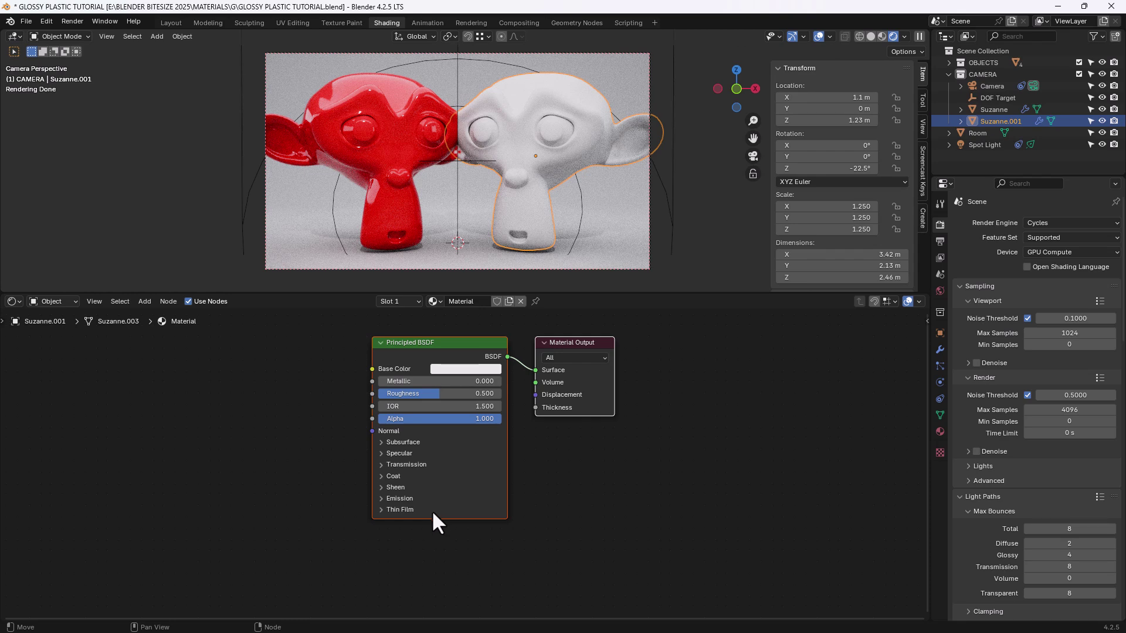
Set the Principled BSDF's base colour to pure red with full saturation and a value of 1.000.
left_click(451, 368)
left_click_drag(451, 339, 526, 330)
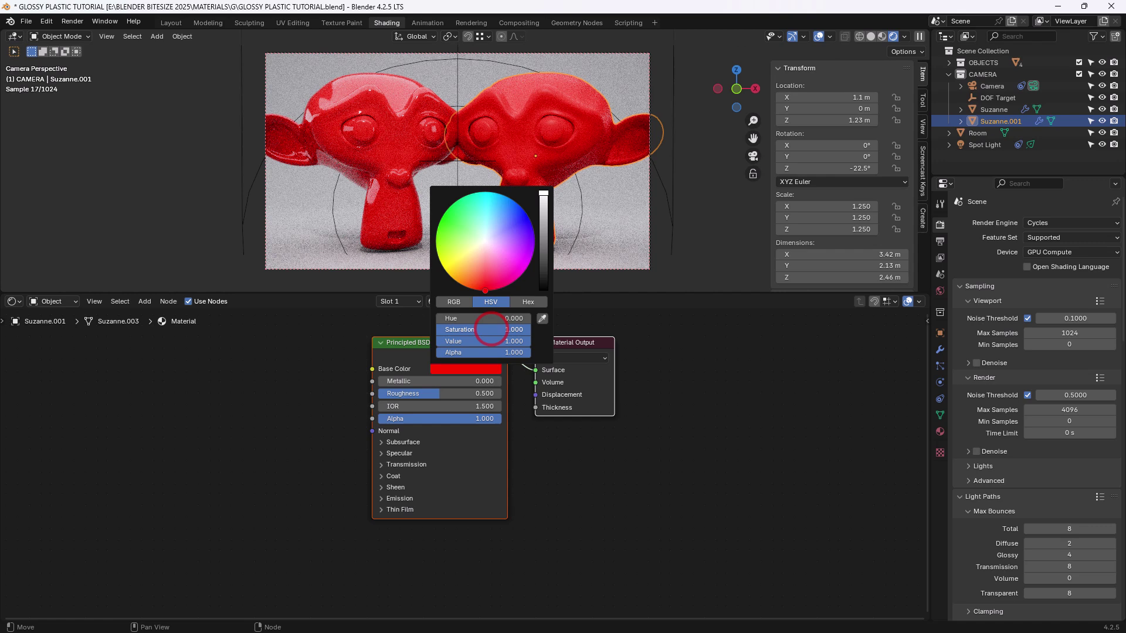
left_click(461, 371)
left_click_drag(484, 332, 520, 329)
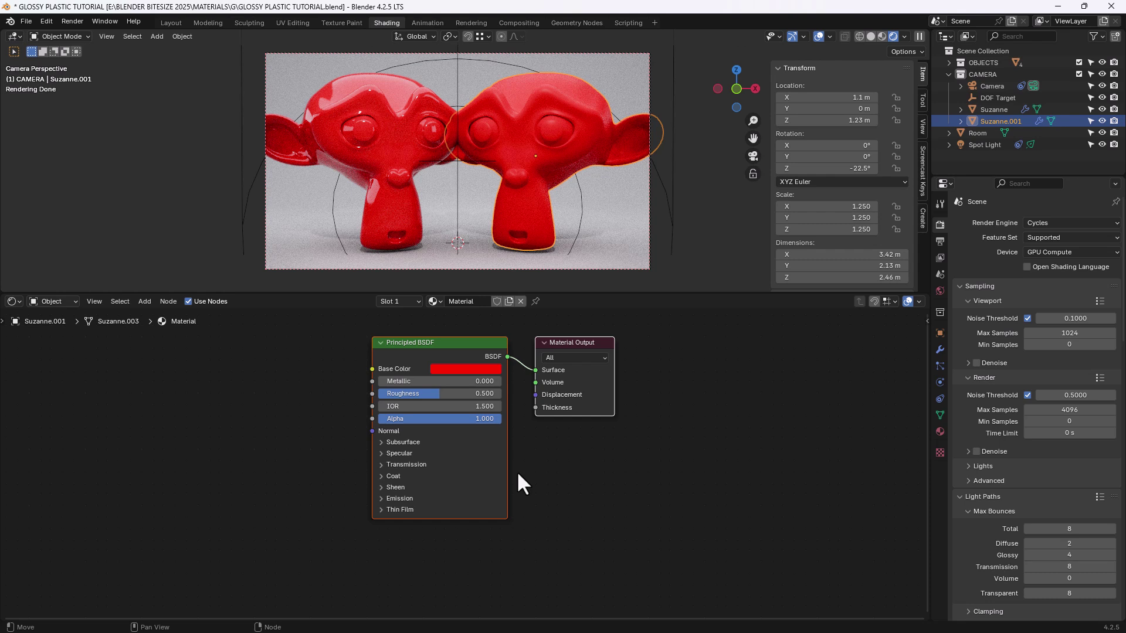
Set the Principled BSDF's roughness to 0.001 and its IOR to 1.460.
left_click(470, 393)
type(".001")
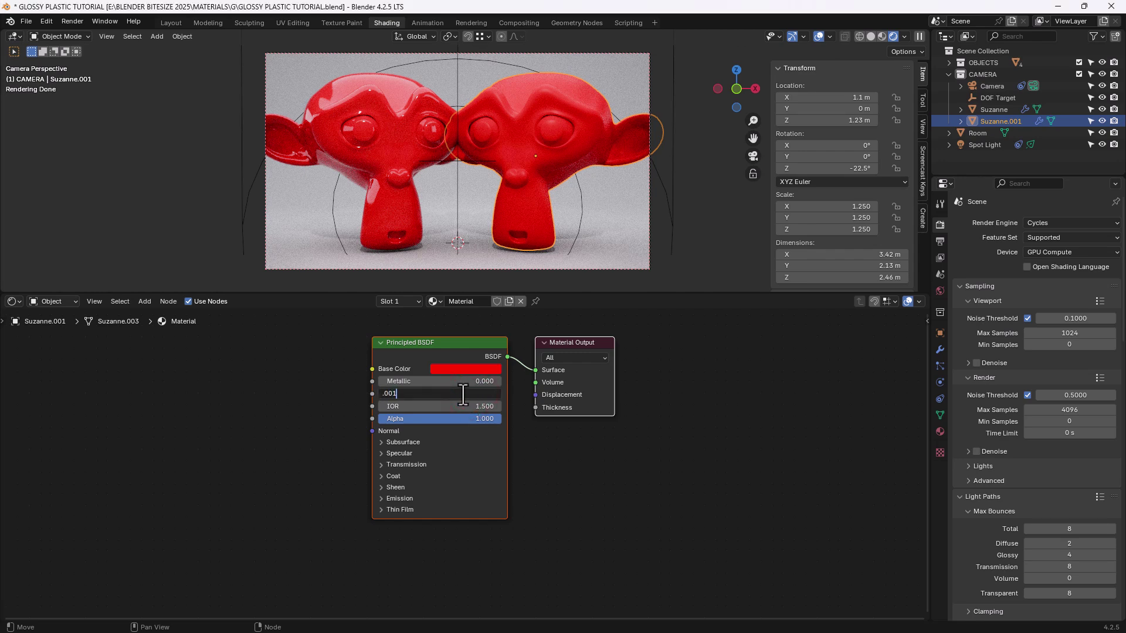
key("Return")
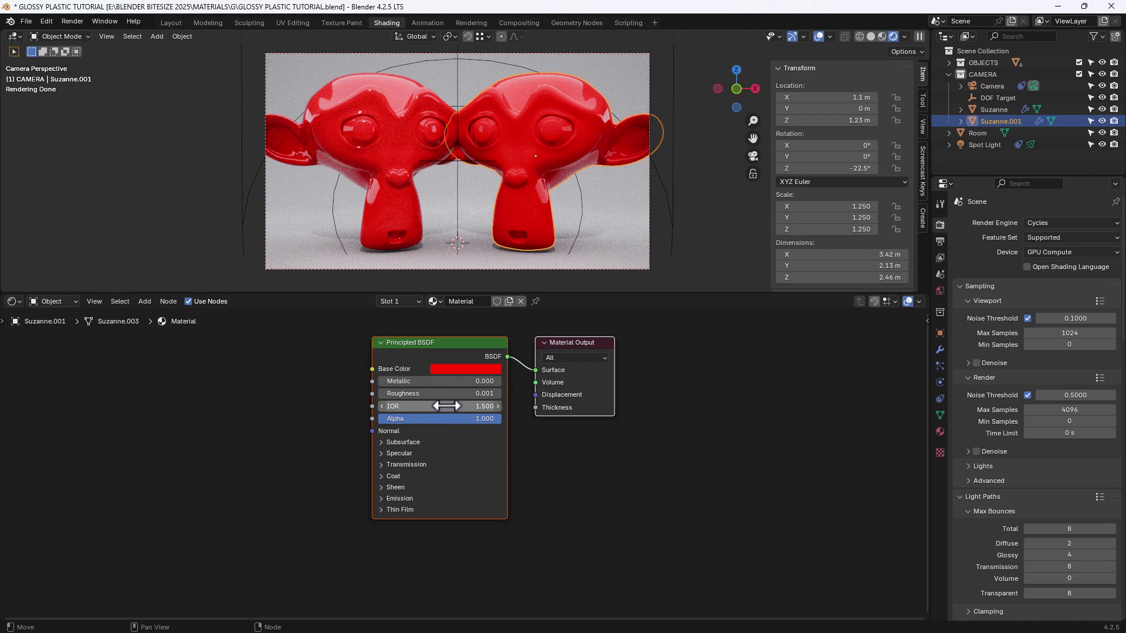
left_click(446, 406)
type("1.460")
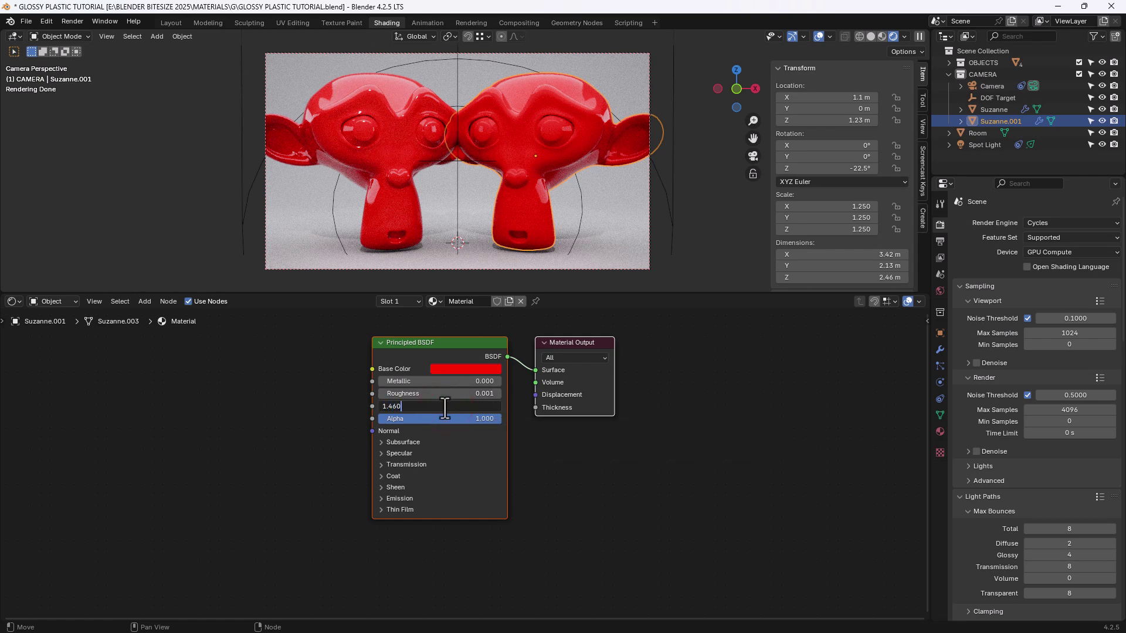
key("Return")
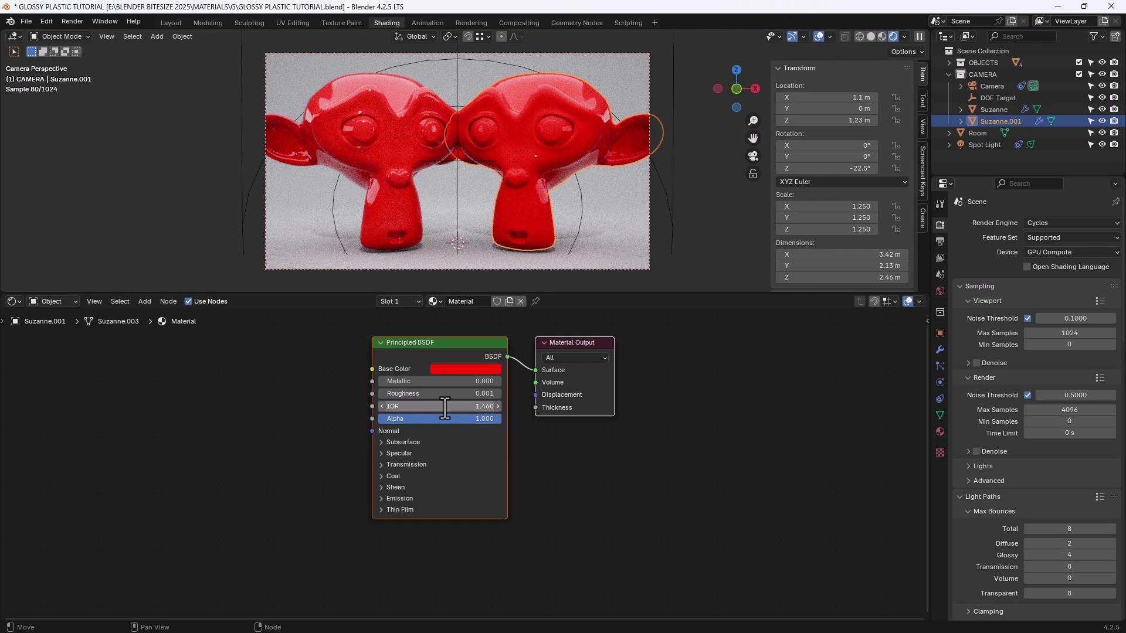
Try the Principled BSDF's specular IOR Level at 1.000 and 0.000, and restore it to 0.5.
middle_click_drag(564, 400, 561, 378)
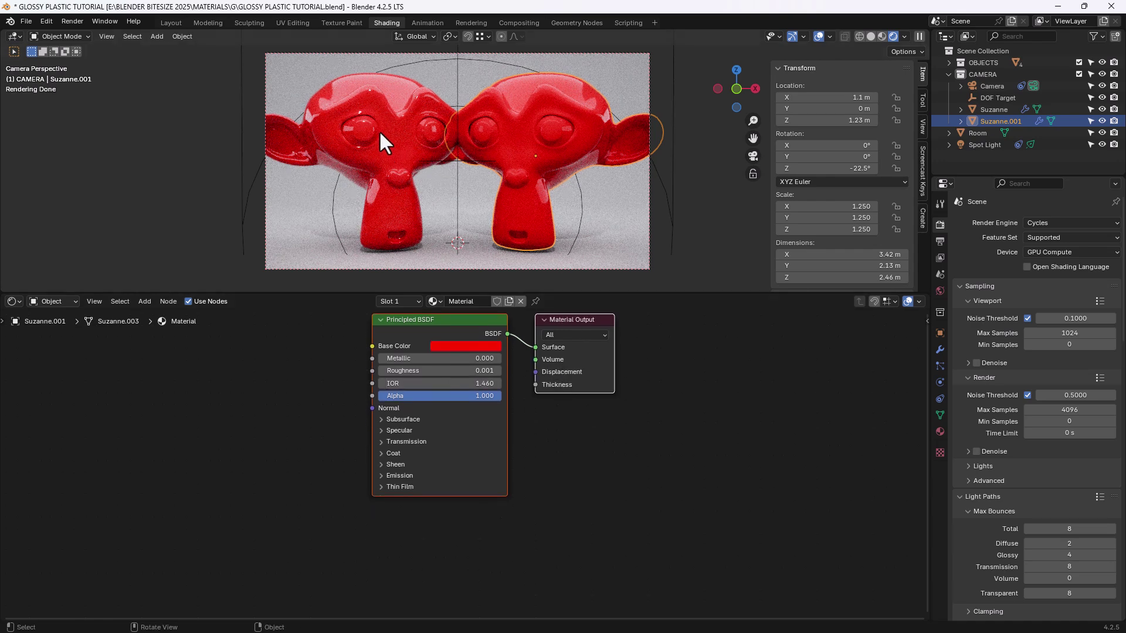
middle_click_drag(514, 421, 522, 398)
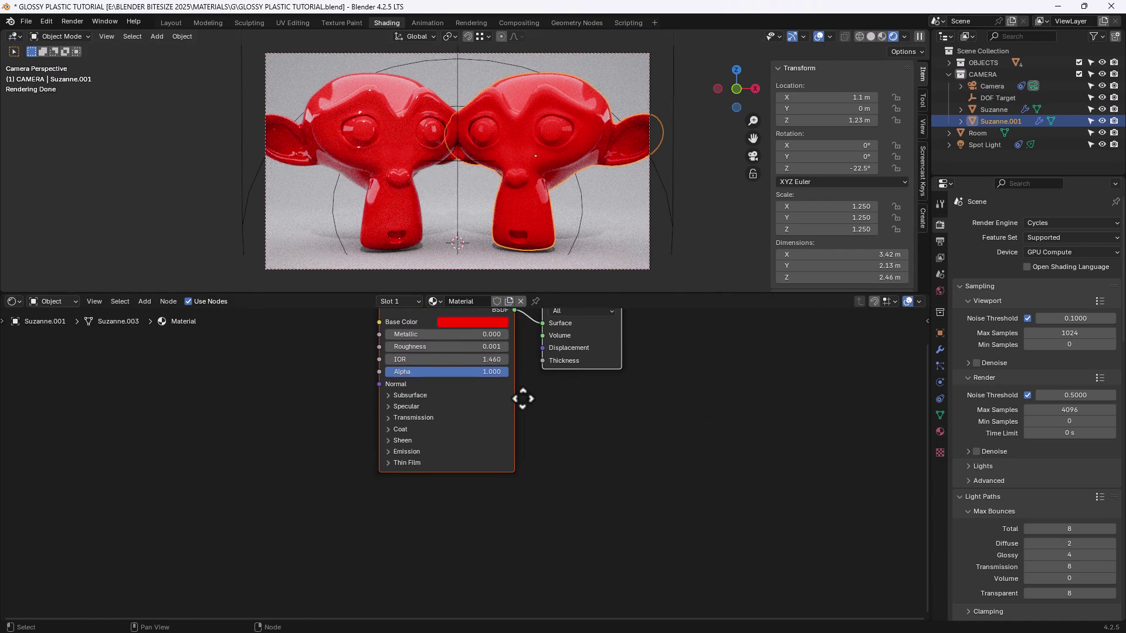
left_click(404, 407)
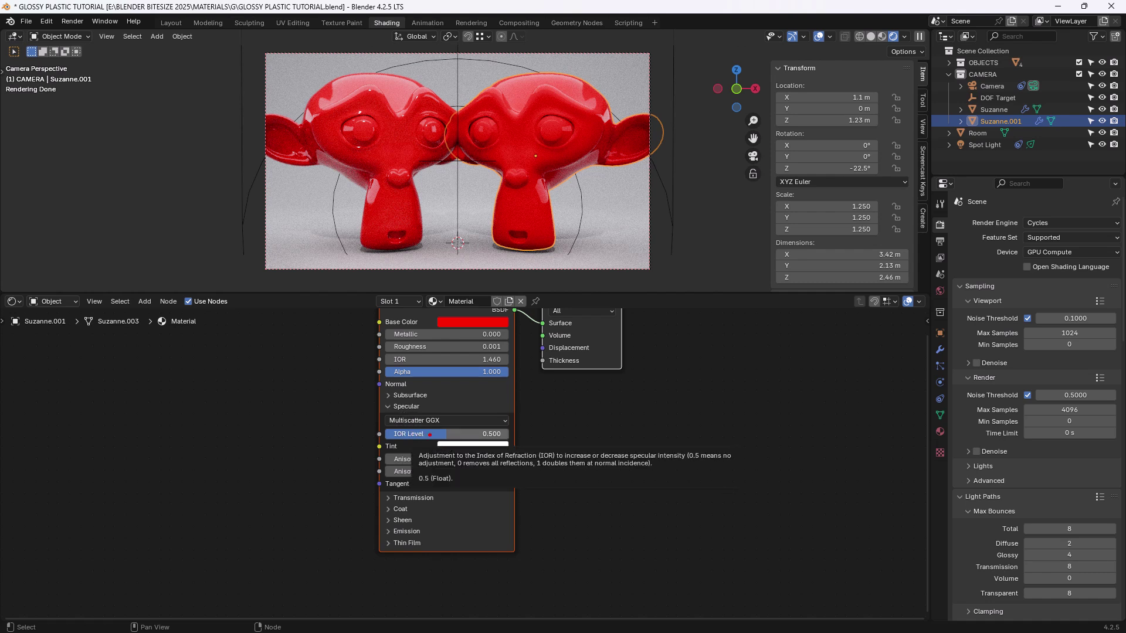
left_click_drag(426, 435, 515, 435)
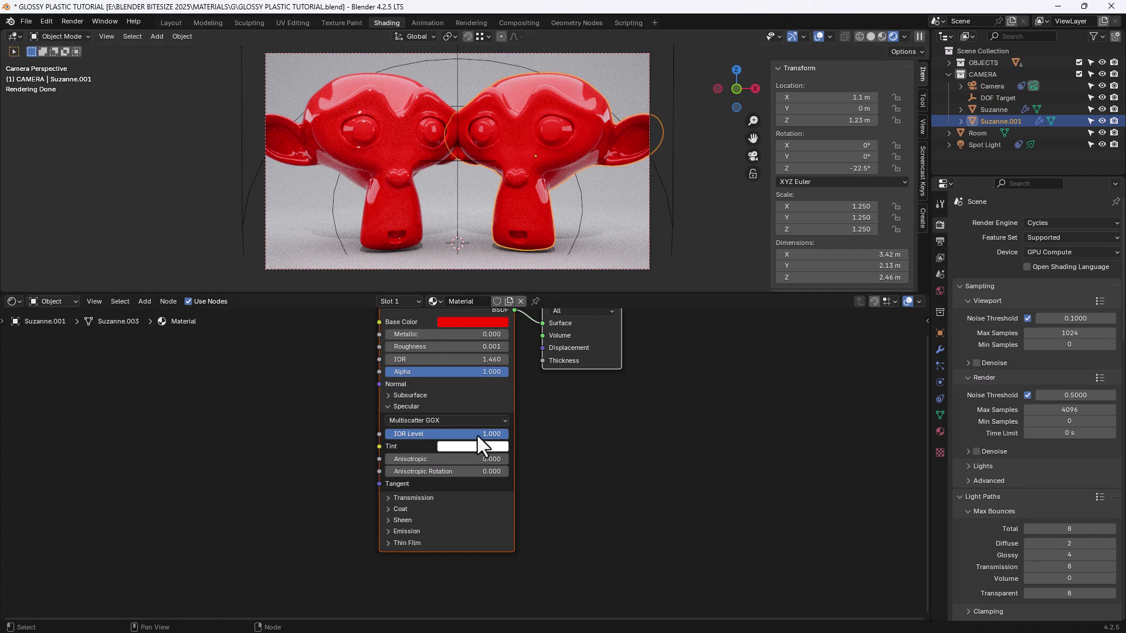
left_click_drag(477, 433, 363, 434)
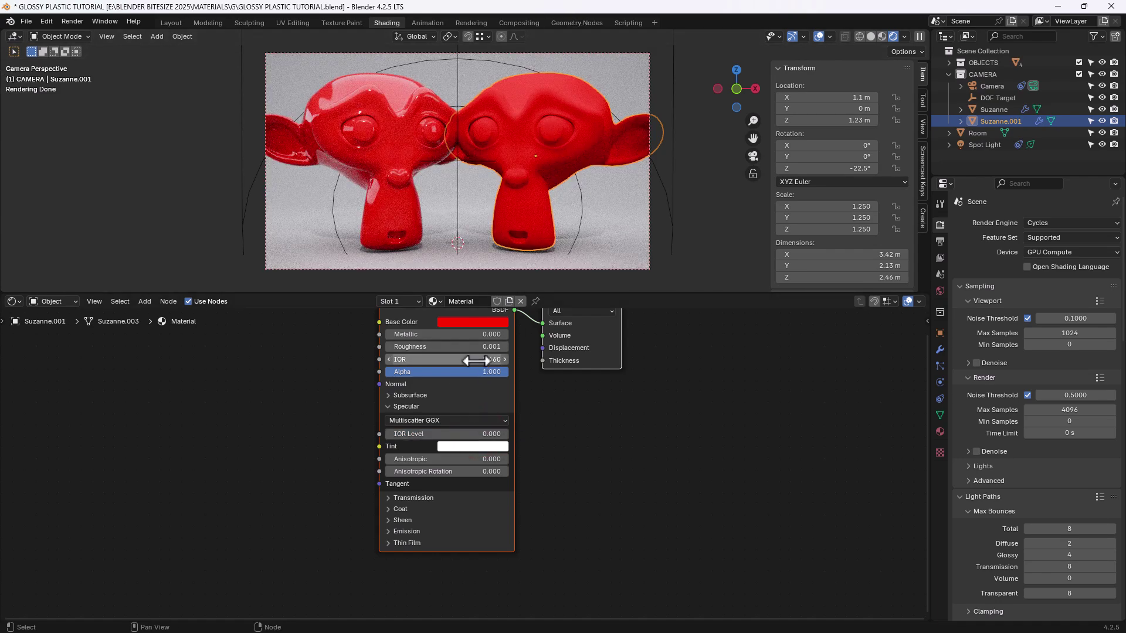
left_click(441, 433)
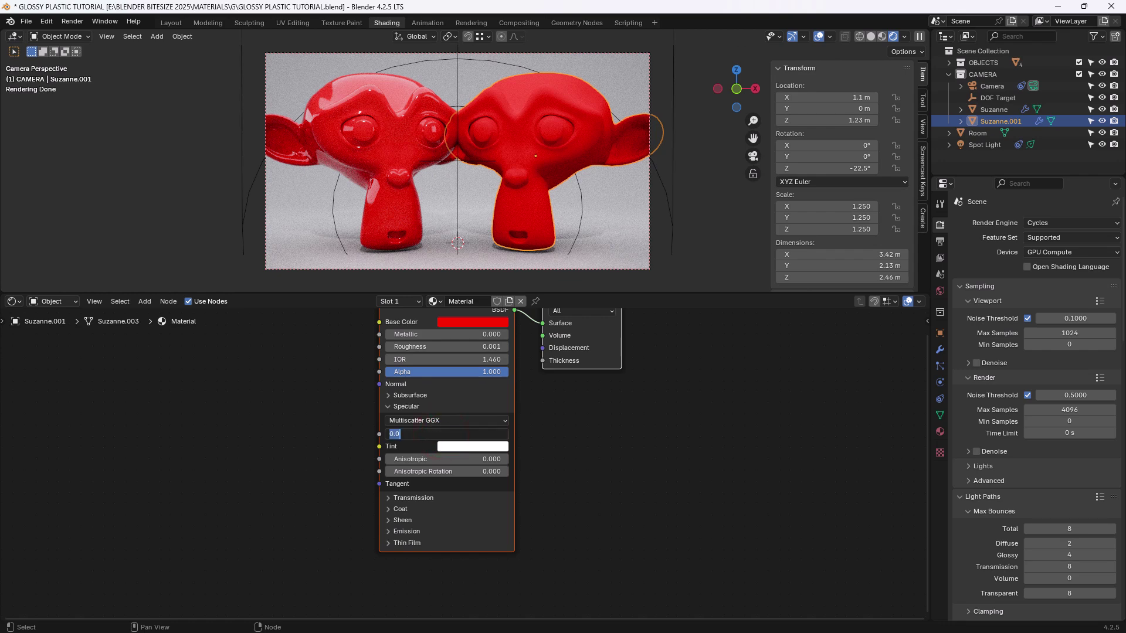
type("0.5")
key("Return")
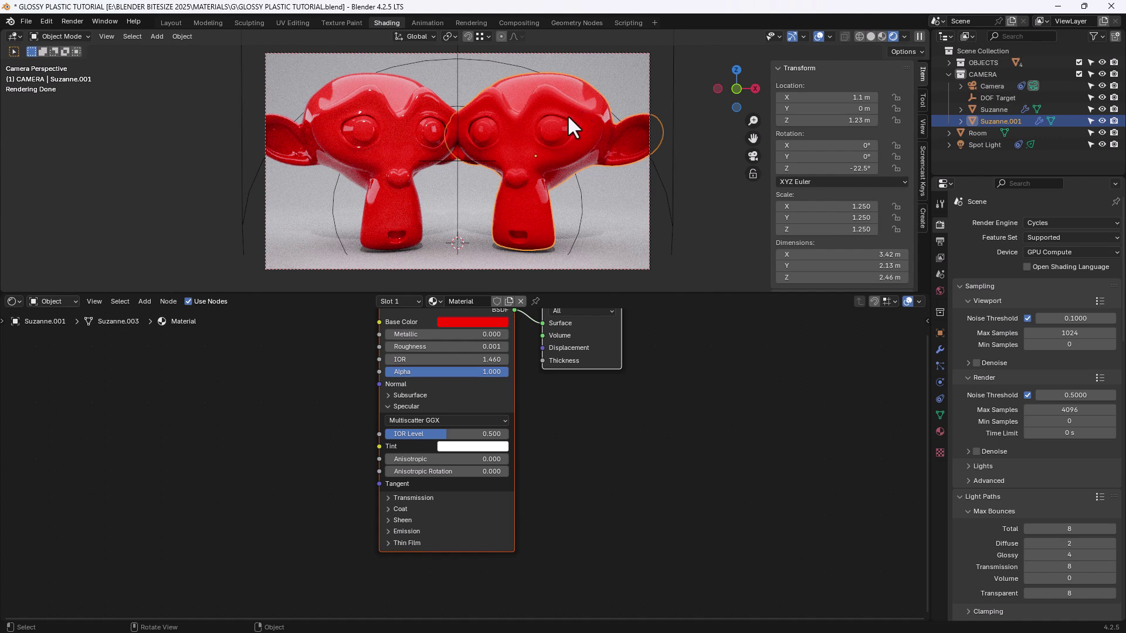
Set the Principled BSDF's coat weight to 1.000, trying it once at 0.000 to compare the two heads.
middle_click_drag(535, 473, 541, 394)
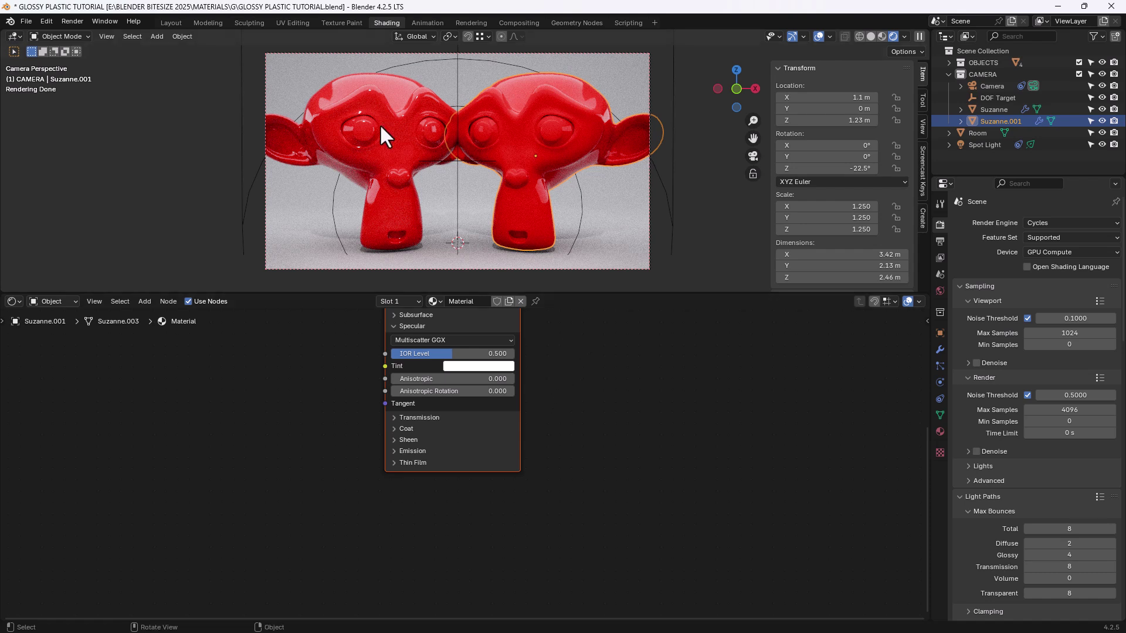
left_click(405, 429)
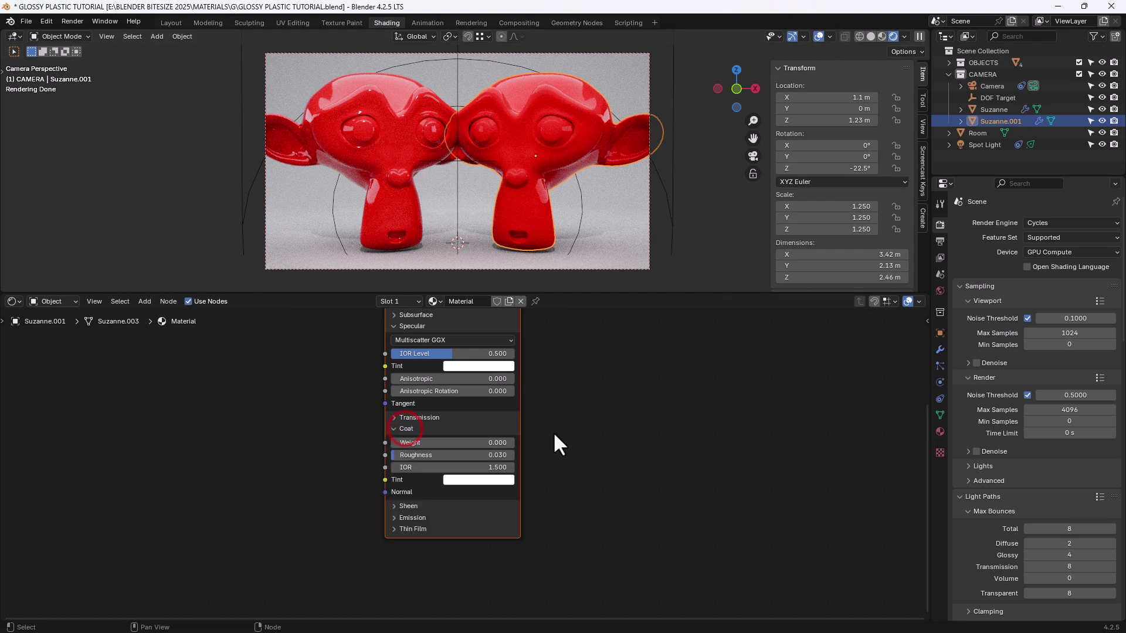
middle_click_drag(553, 431, 553, 390)
scroll(411, 388, "up", 2)
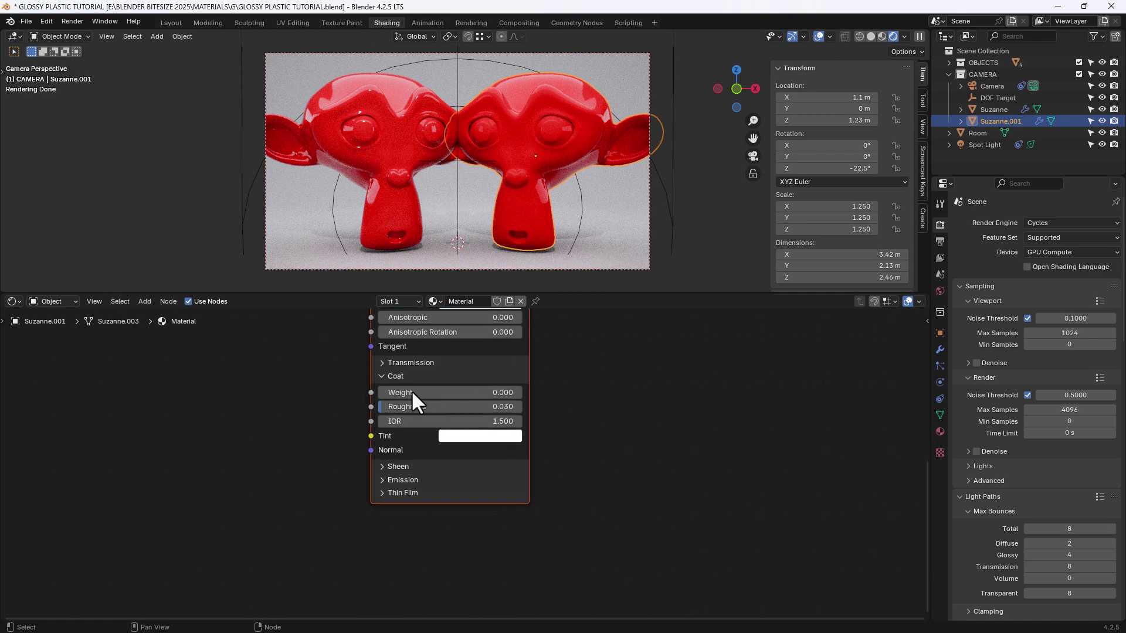
left_click_drag(430, 407, 554, 411)
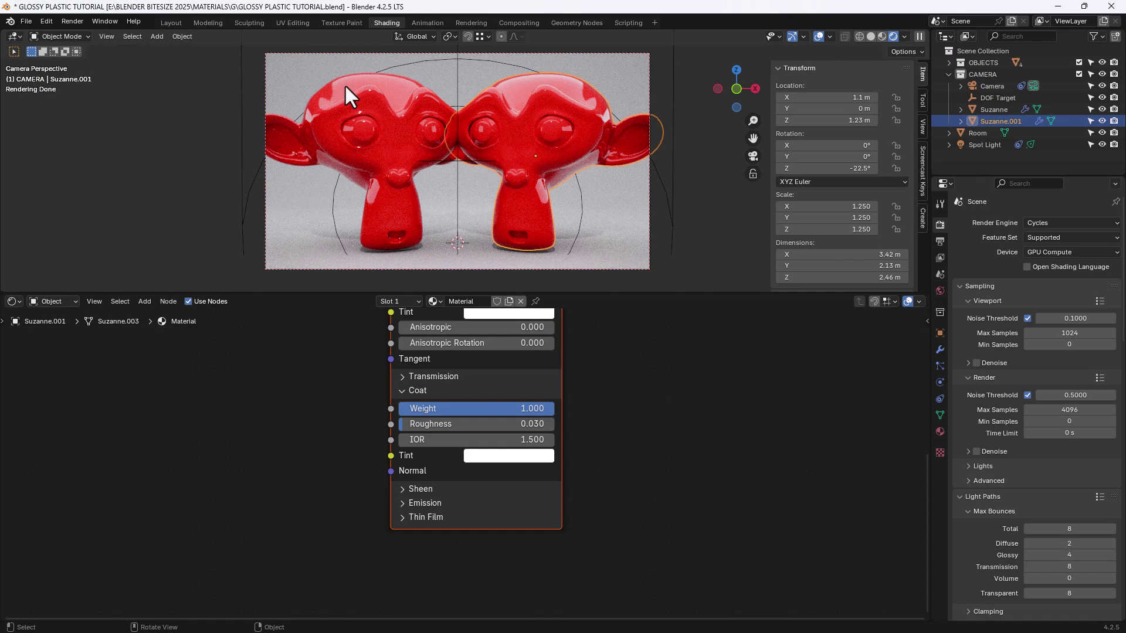
left_click_drag(480, 407, 381, 407)
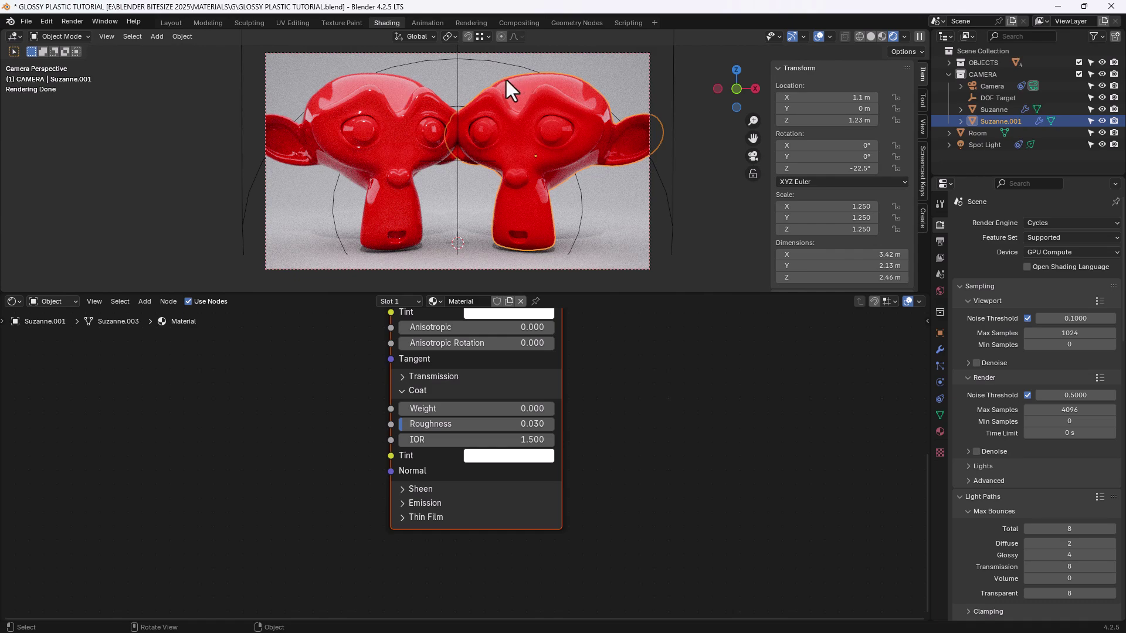
left_click_drag(455, 407, 551, 407)
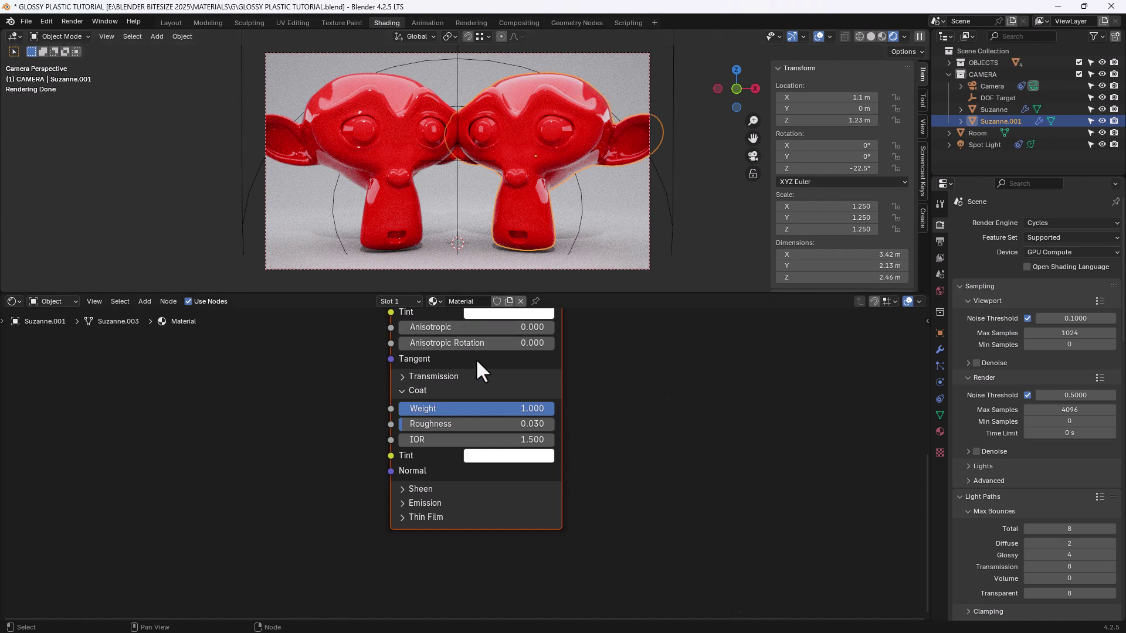
Copy the Principled BSDF's red base colour to the coat tint, undoing and reapplying it once to compare.
middle_click_drag(551, 354, 566, 616)
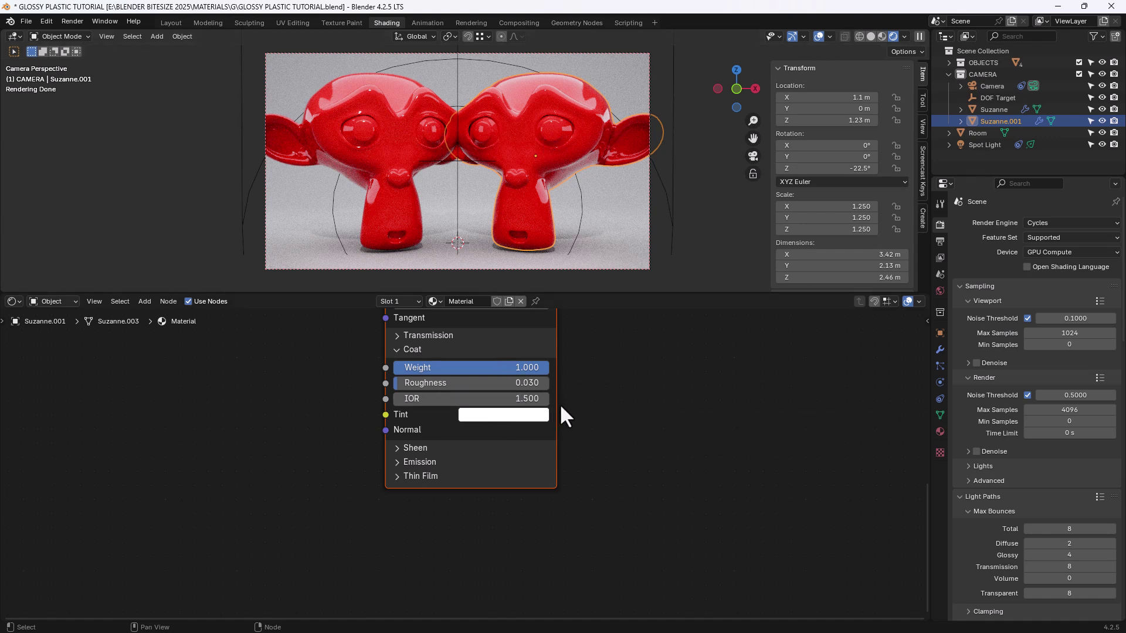
scroll(574, 361, "down", 2)
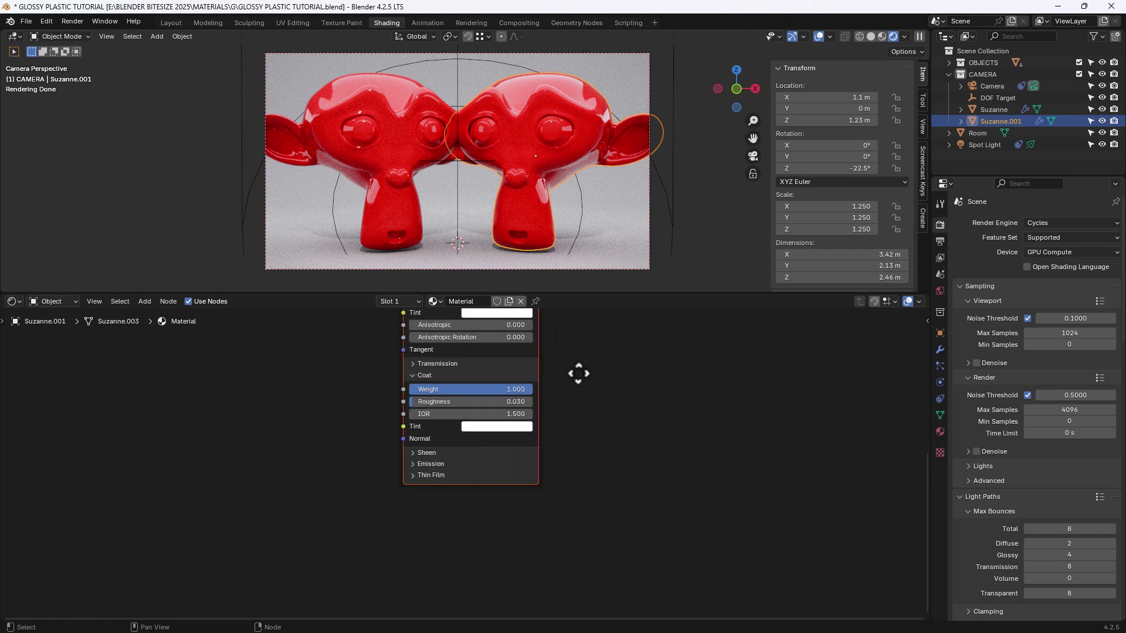
middle_click_drag(578, 372, 563, 472)
scroll(550, 469, "down", 1)
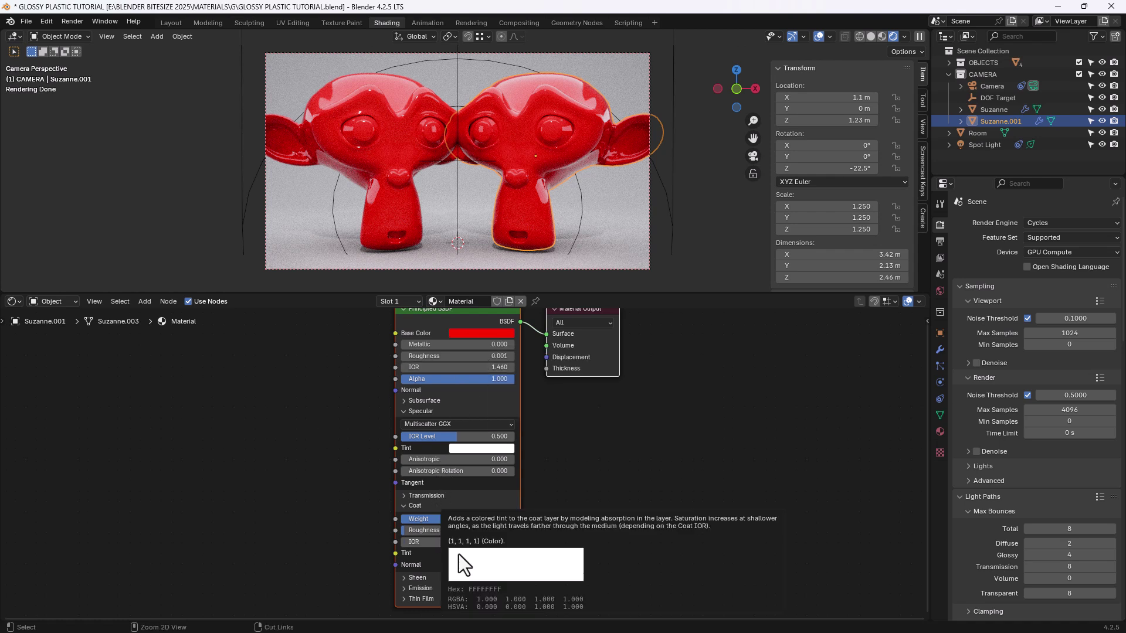
key("ctrl+v")
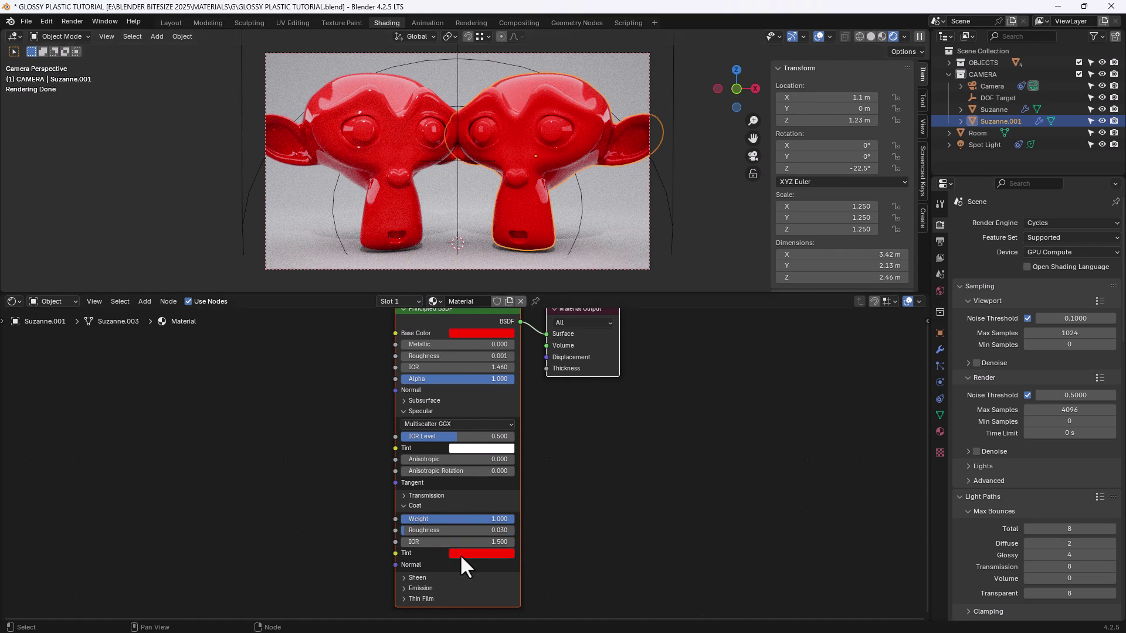
key("ctrl+z")
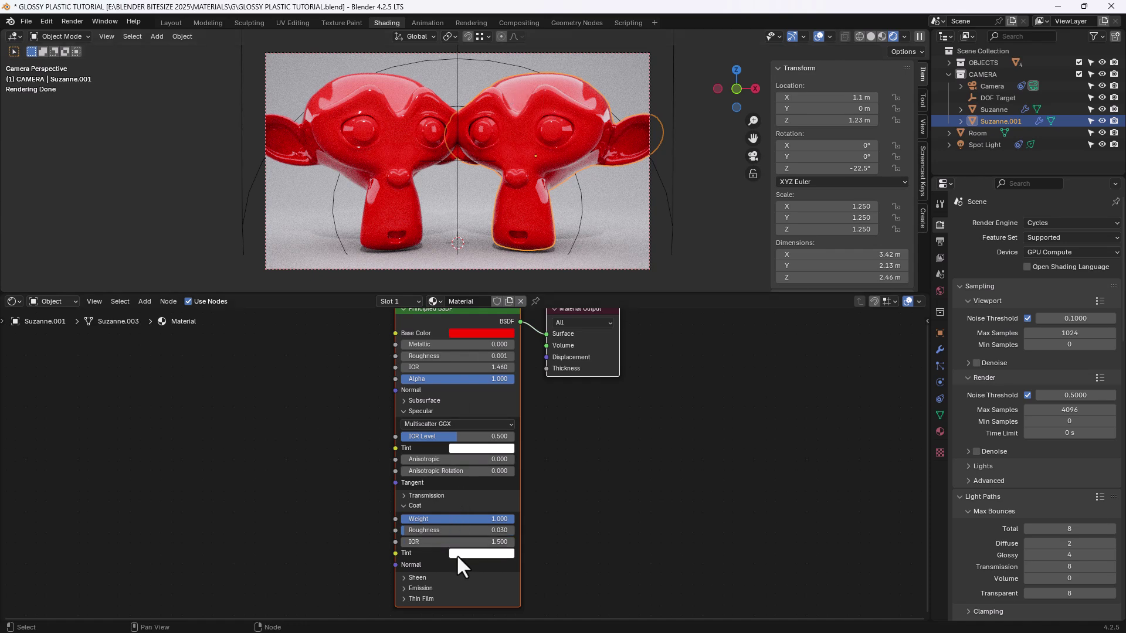
key("ctrl+v")
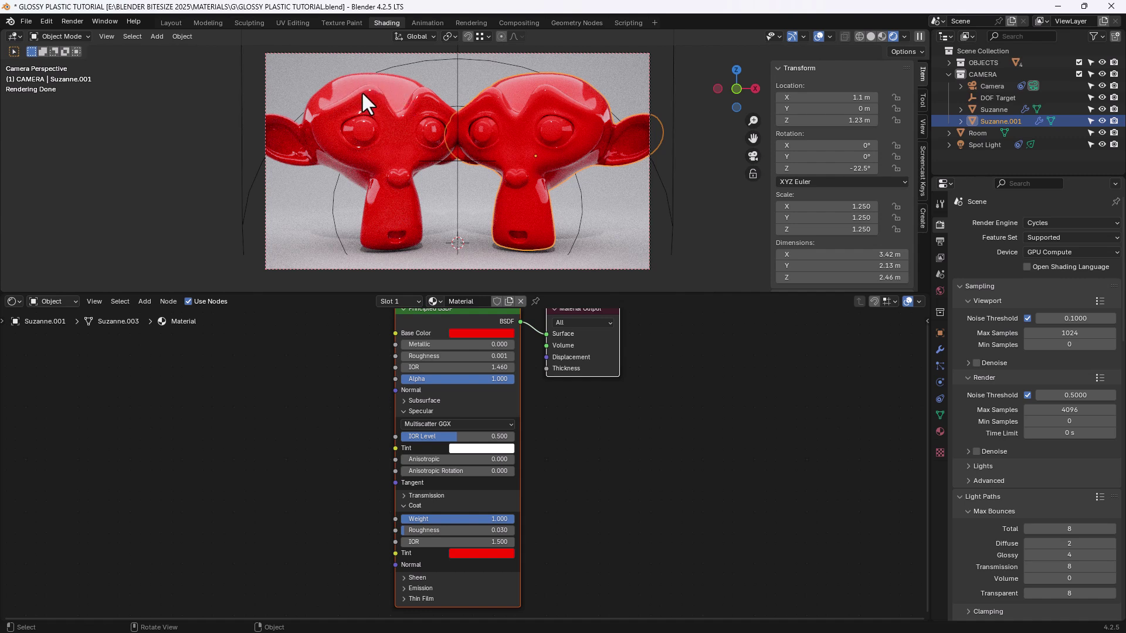
scroll(639, 472, "down", 1)
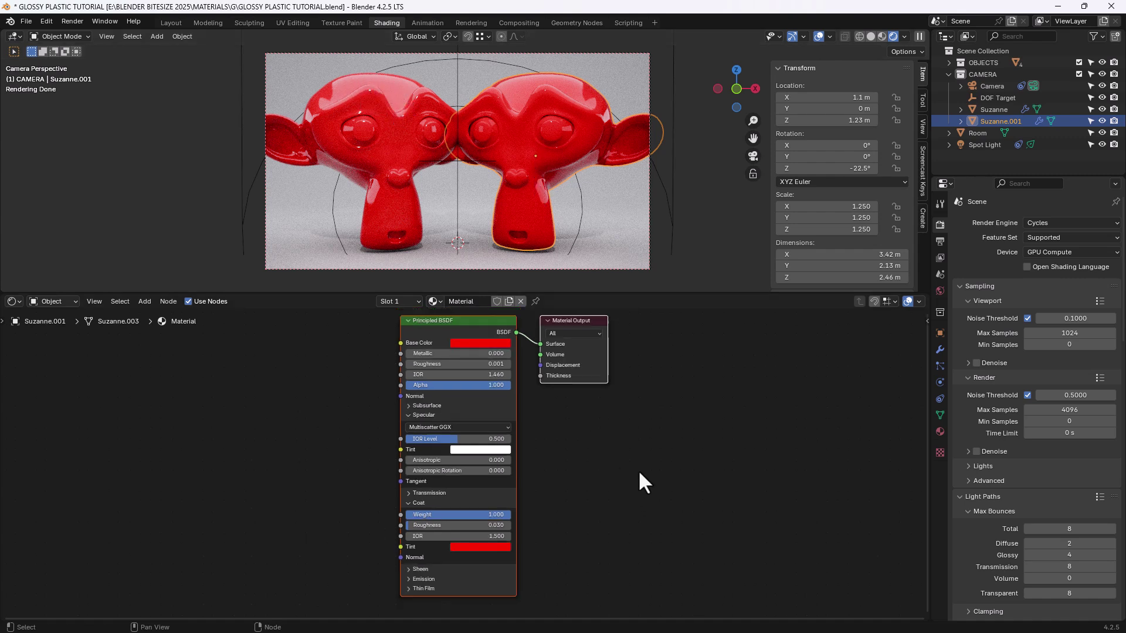
middle_click_drag(622, 366, 631, 375)
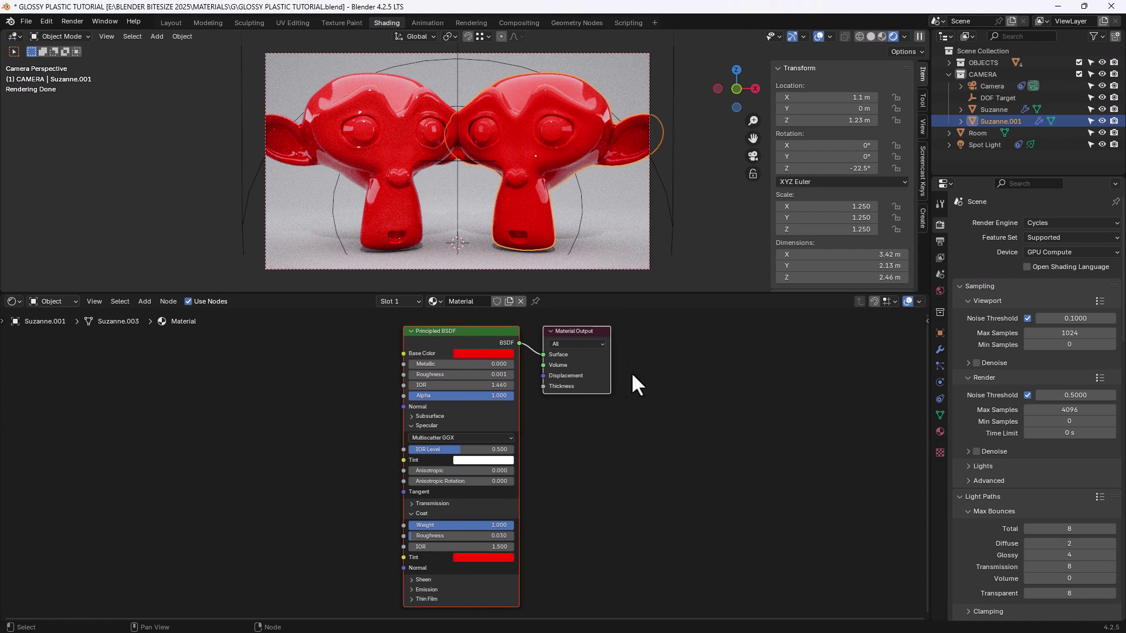
Compare the shader node setups of Suzanne and Suzanne.001 by selecting each head in turn.
left_click(404, 93)
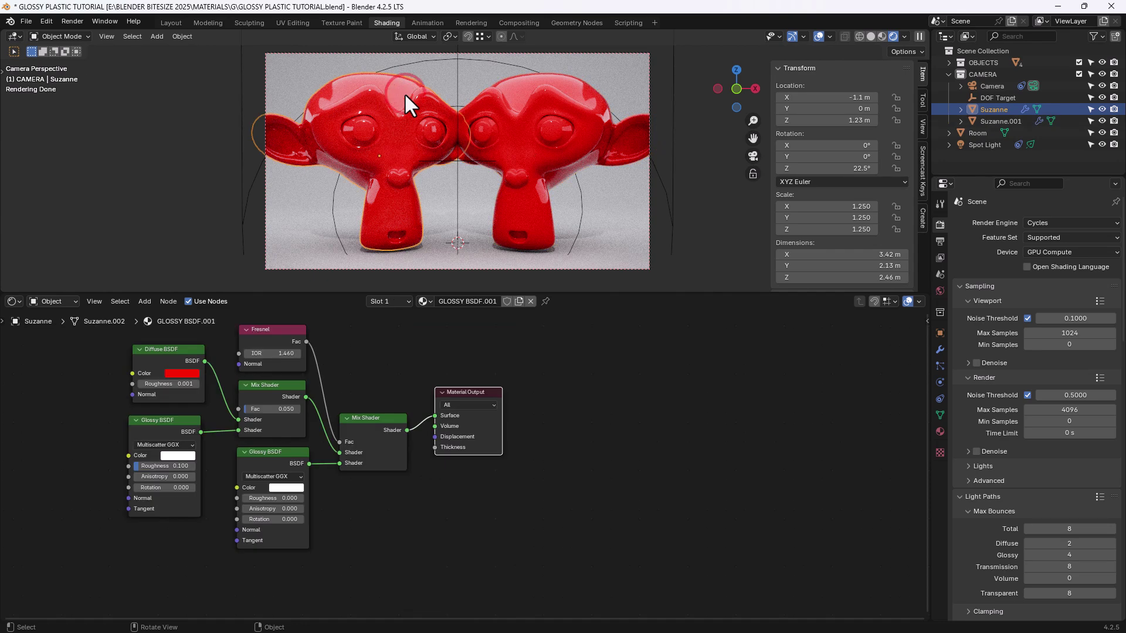
left_click(507, 87)
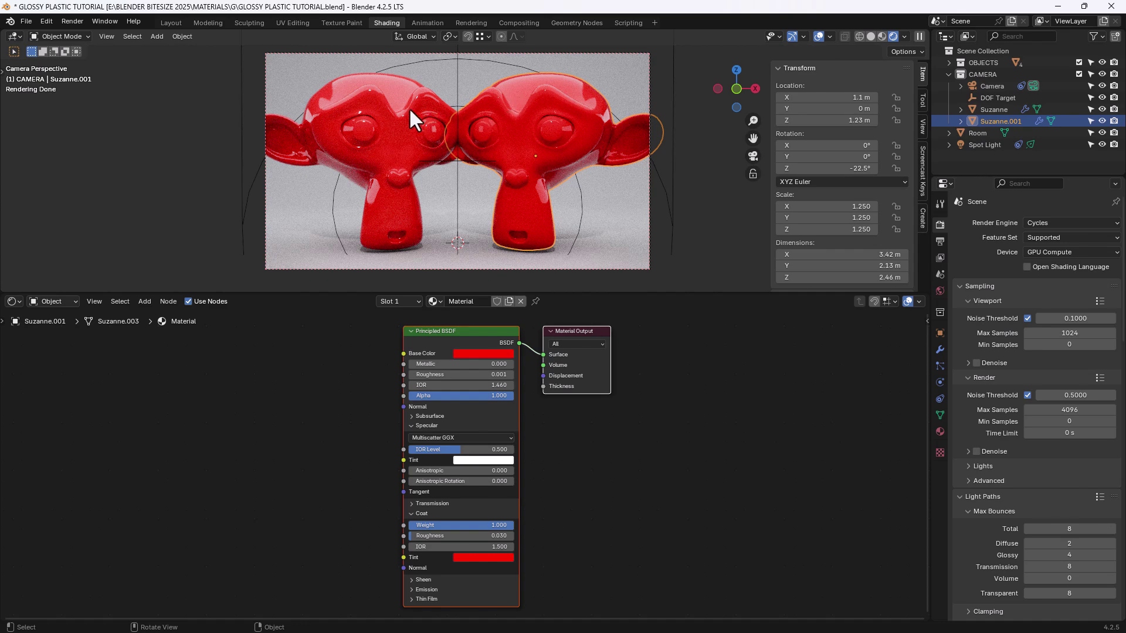
left_click(393, 99)
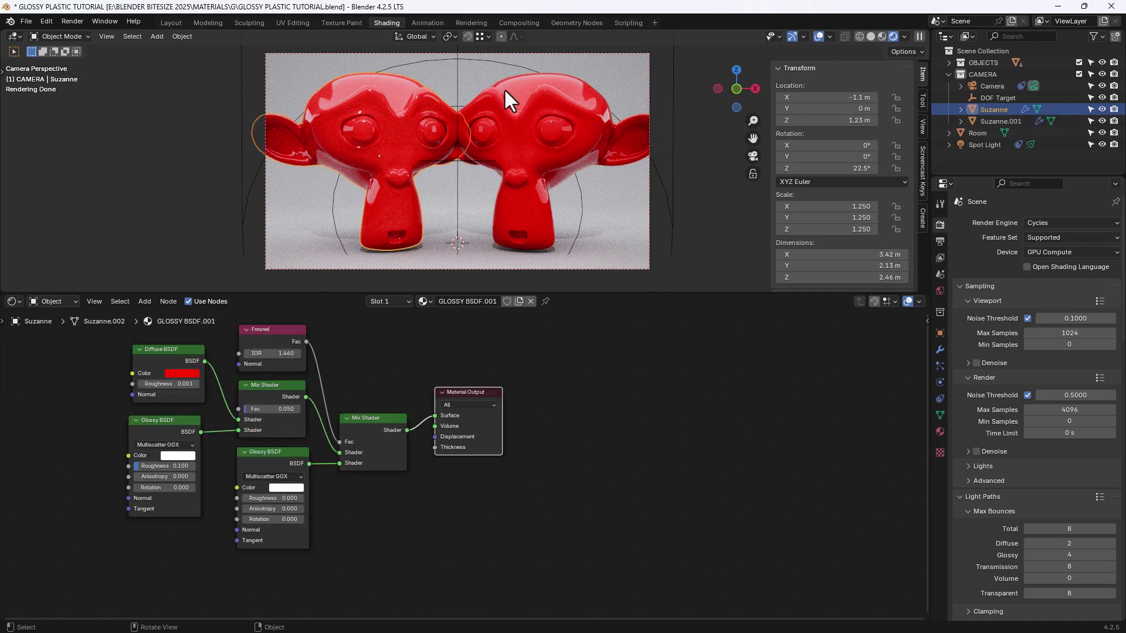
left_click(523, 85)
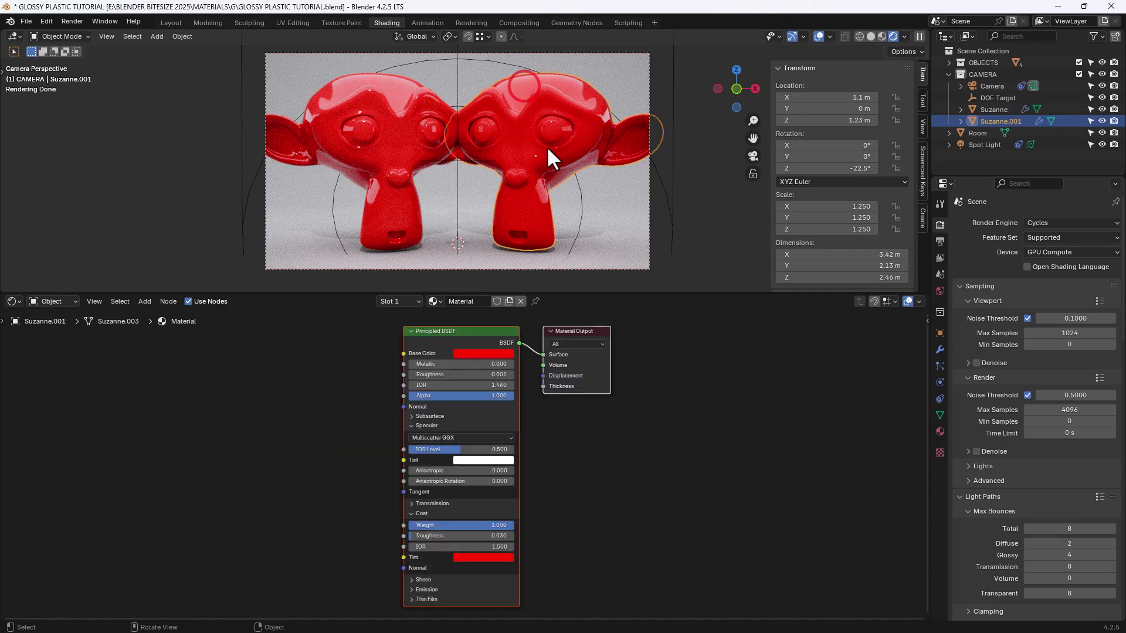
Check the Denoise and Lens Distortion nodes in the compositing node tree, and return to the shading workspace.
left_click(82, 22)
left_click(533, 22)
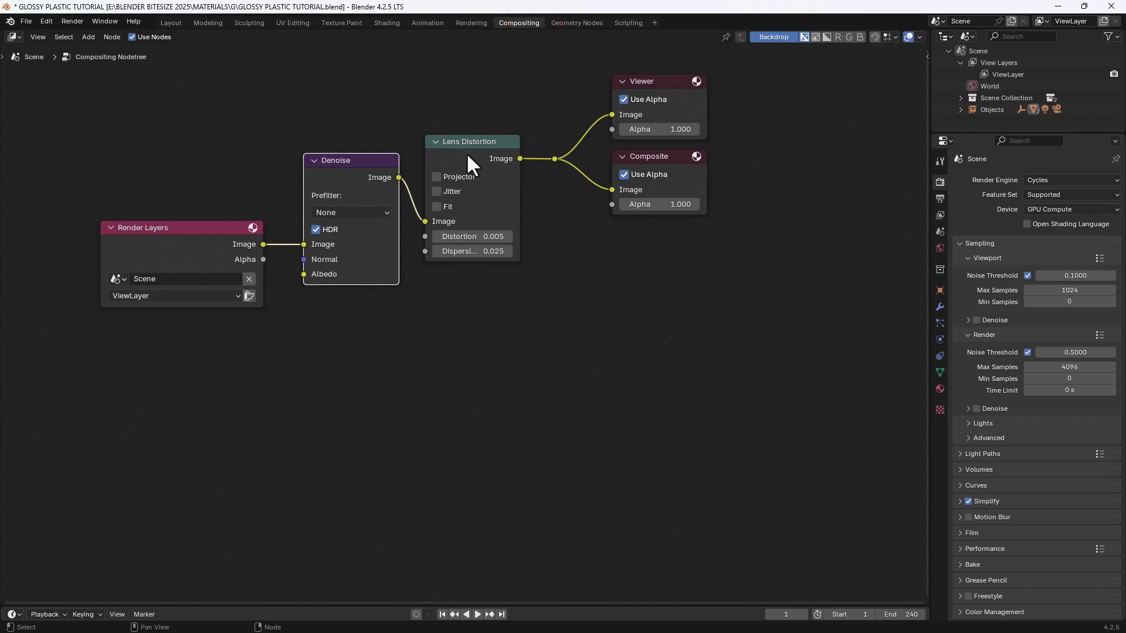
left_click(387, 24)
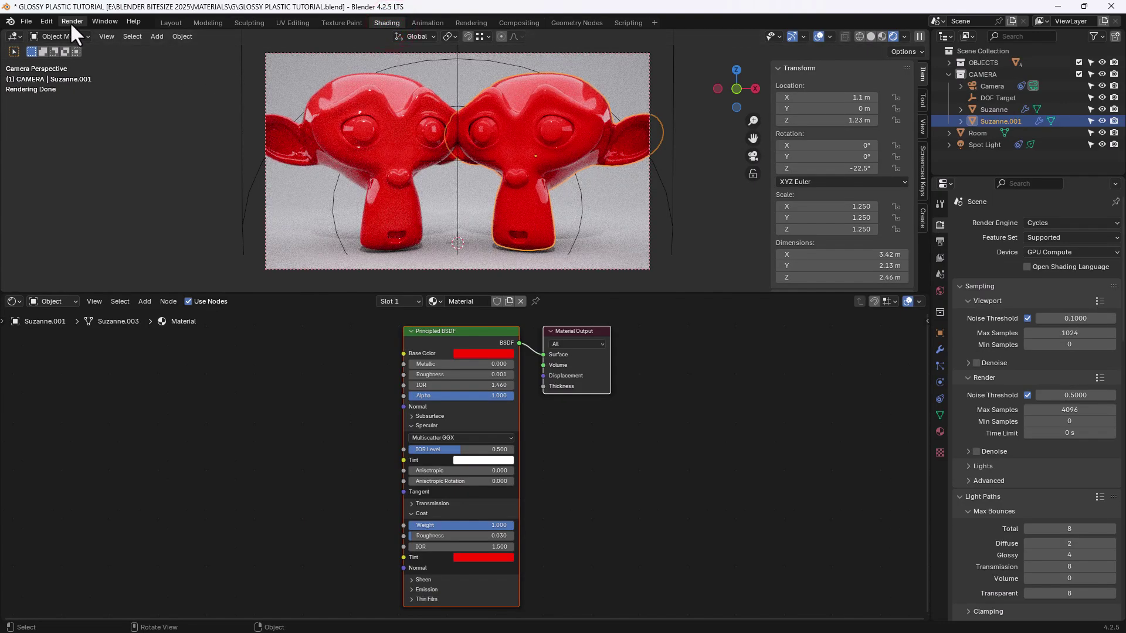
Render the scene as a still image and inspect both red glossy heads in the result.
left_click(69, 22)
left_click(88, 35)
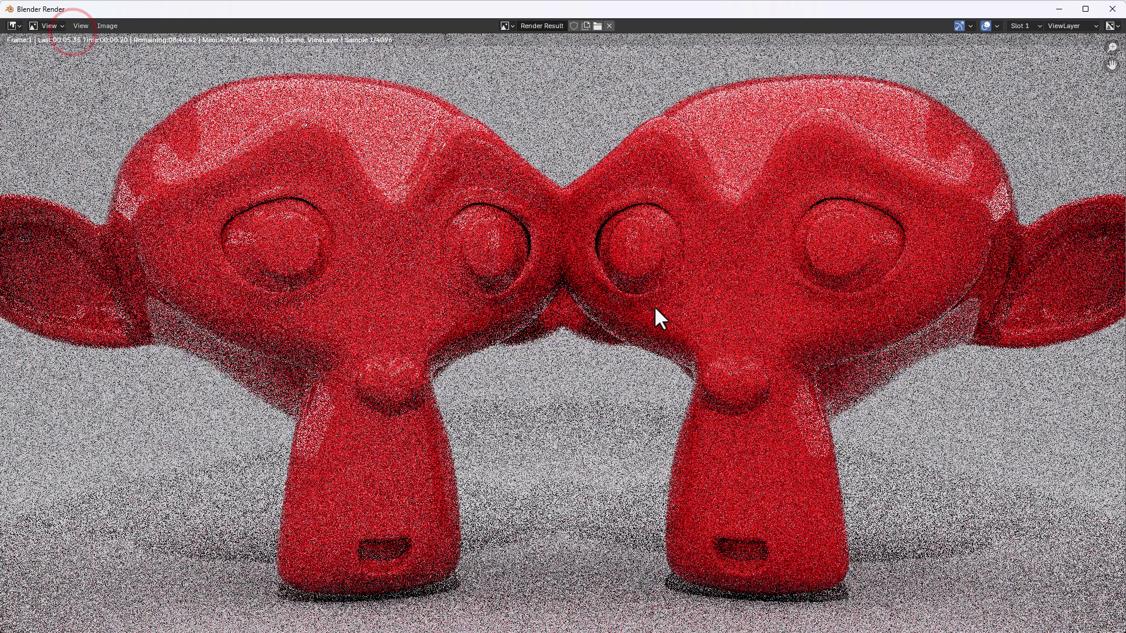
scroll(677, 319, "down", 1)
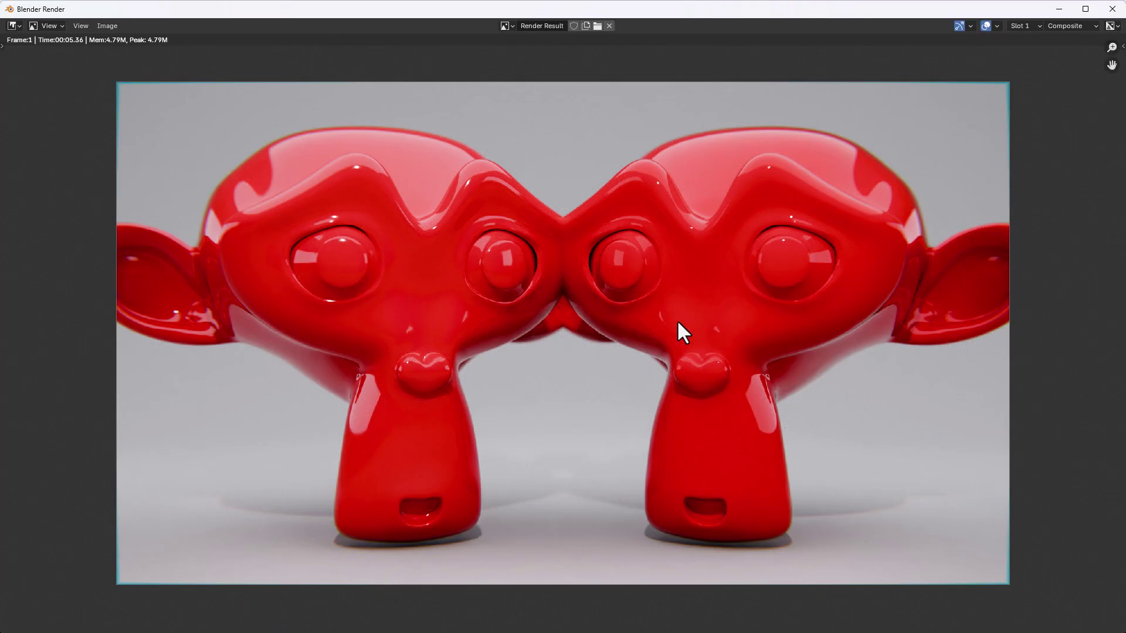
scroll(752, 304, "up", 1)
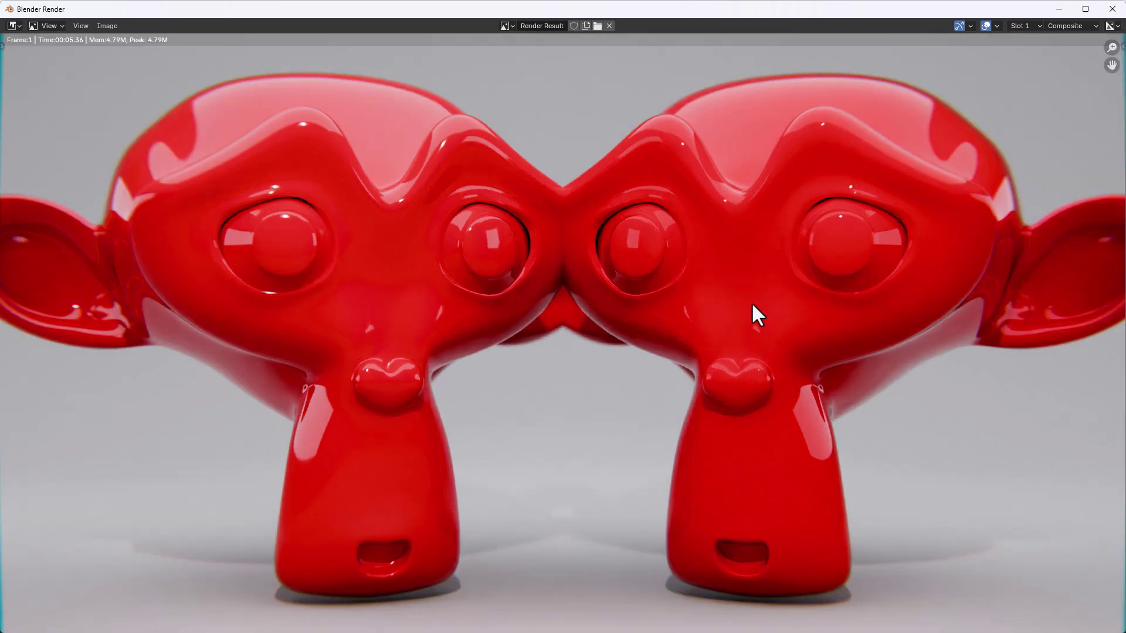